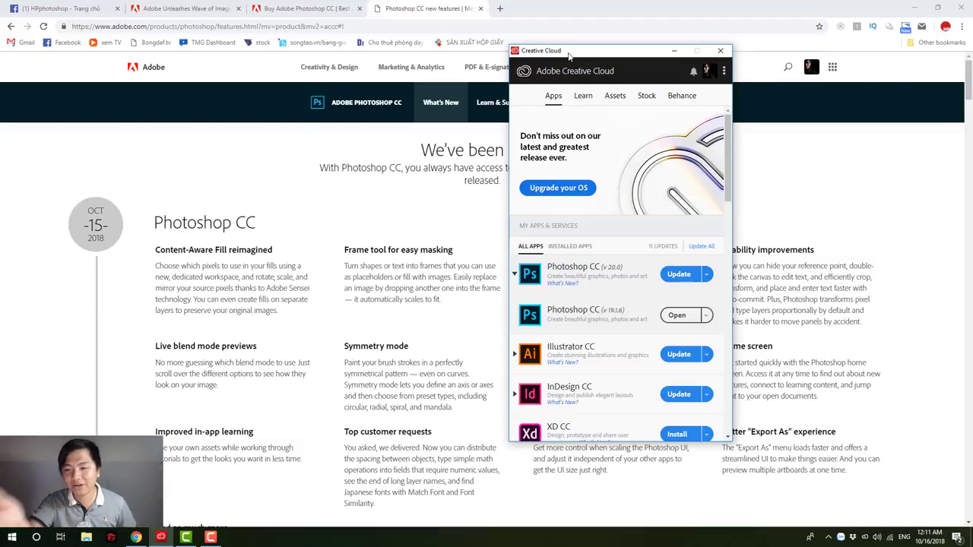
Step: Bring Chrome forward and switch to the Adobe Blog article on new Photoshop features
click(370, 332)
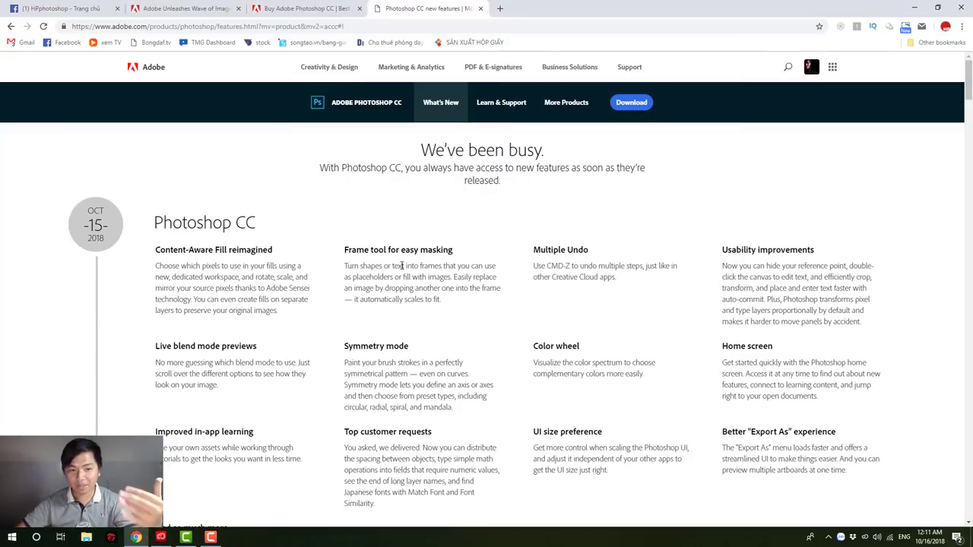
scroll(401, 266, down, 2)
scroll(403, 262, up, 2)
scroll(404, 262, down, 2)
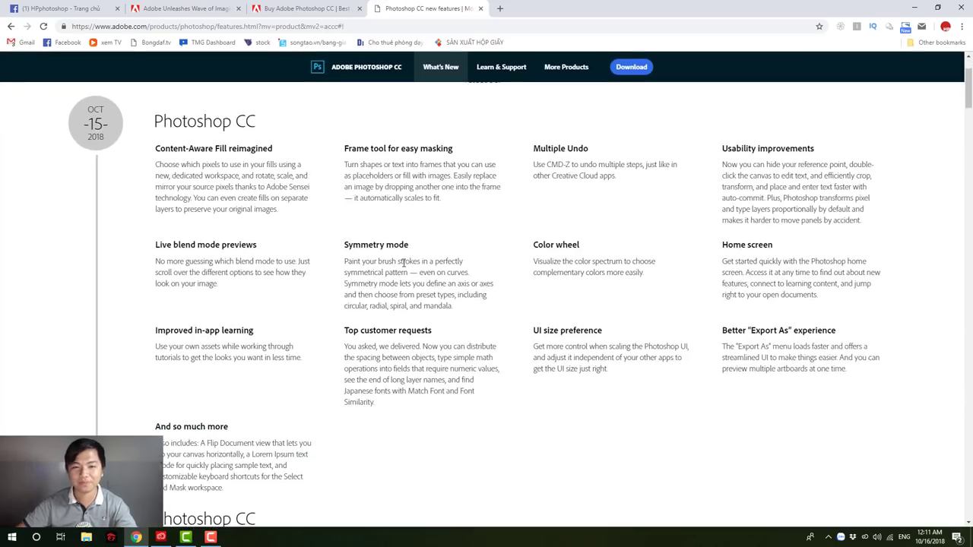
scroll(404, 262, up, 1)
click(319, 8)
click(183, 8)
scroll(199, 256, up, 2)
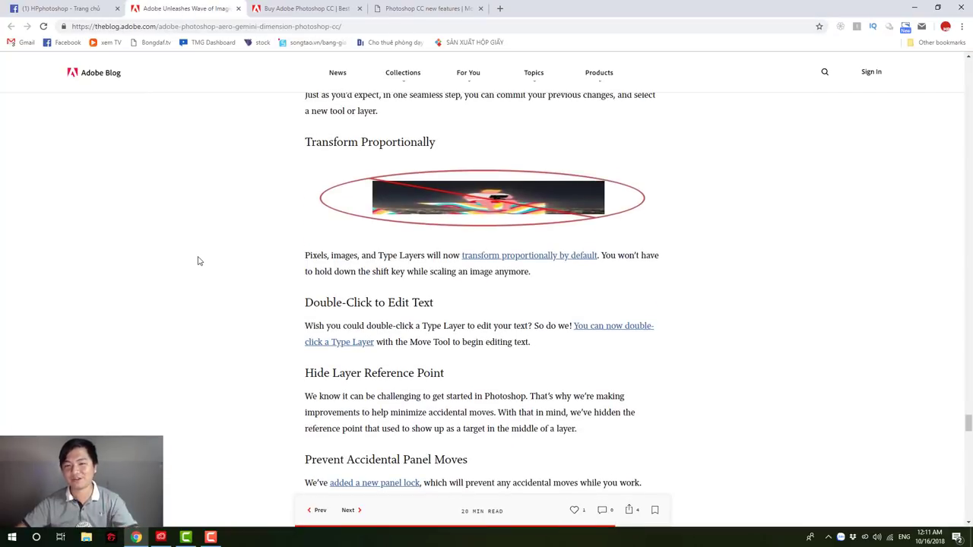
scroll(197, 260, down, 3)
scroll(198, 258, up, 3)
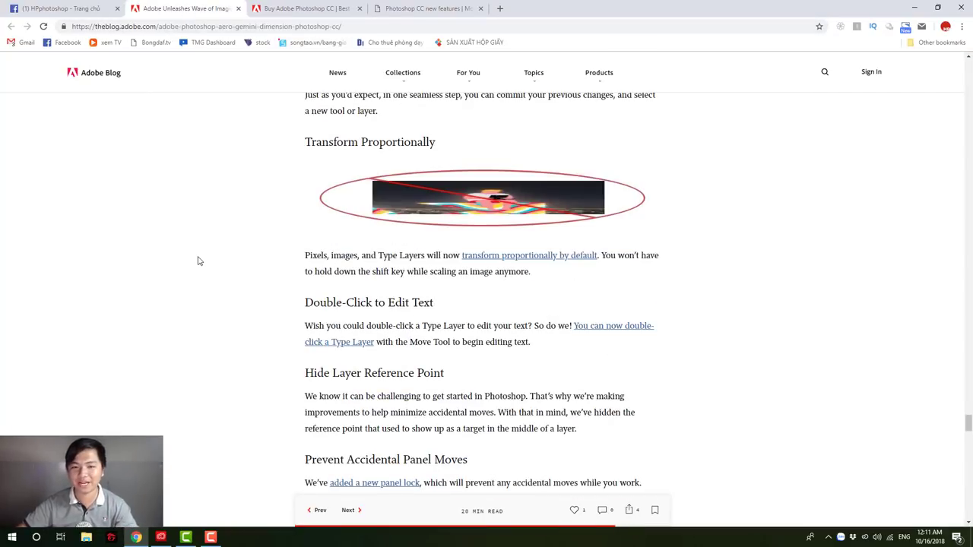
Step: Reopen the Creative Cloud app list and move its window to the right
click(211, 539)
drag(602, 55, 669, 52)
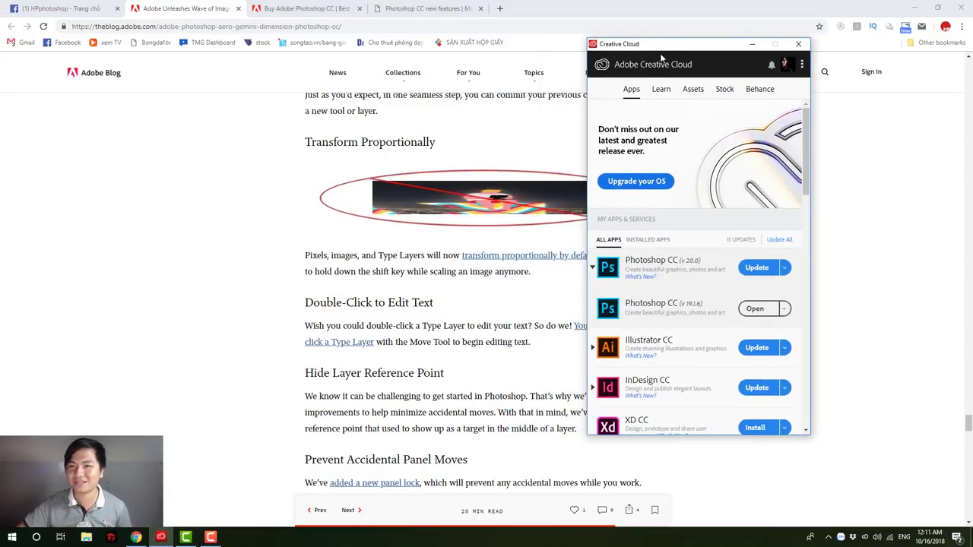
drag(681, 50, 745, 42)
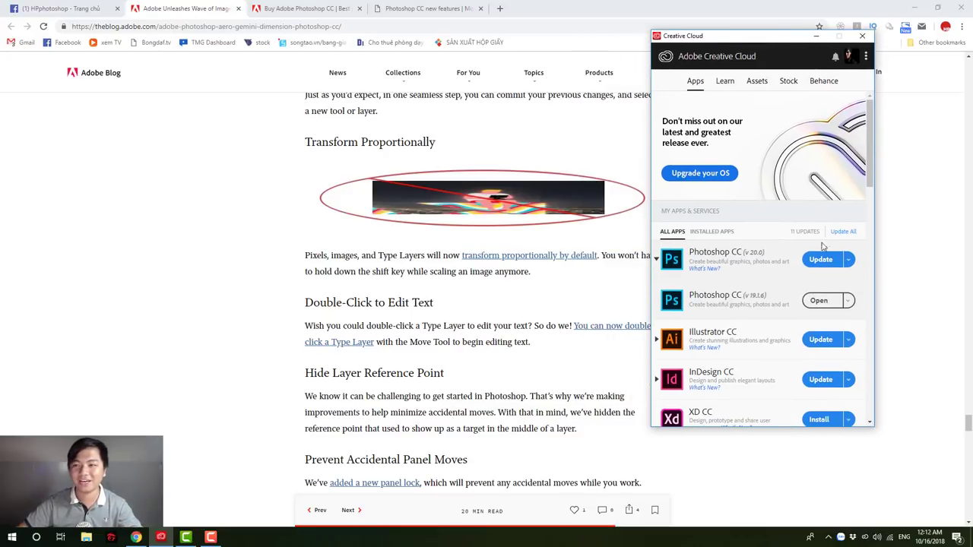
Step: Update Photoshop CC to 20.0 with 'Remove old versions' checked under Advanced Options
click(829, 263)
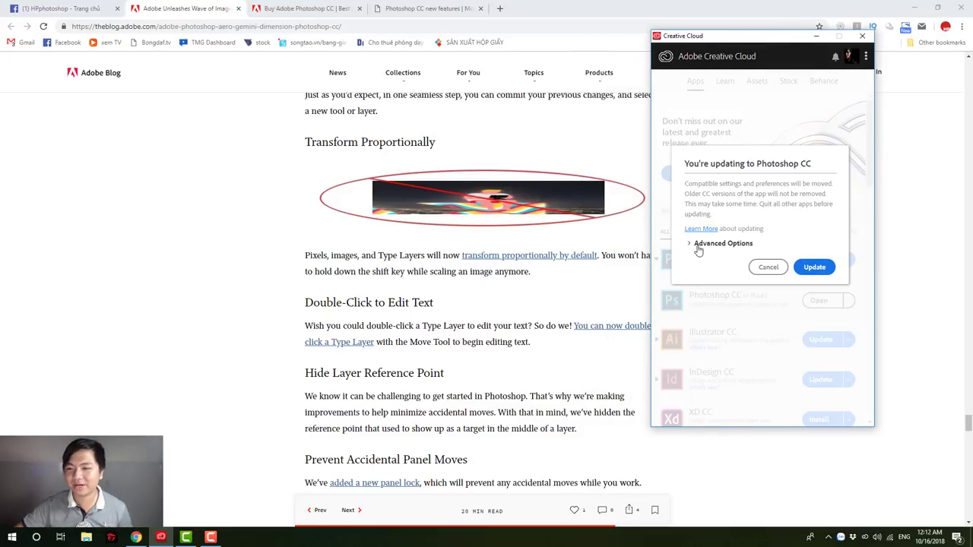
click(700, 244)
click(711, 284)
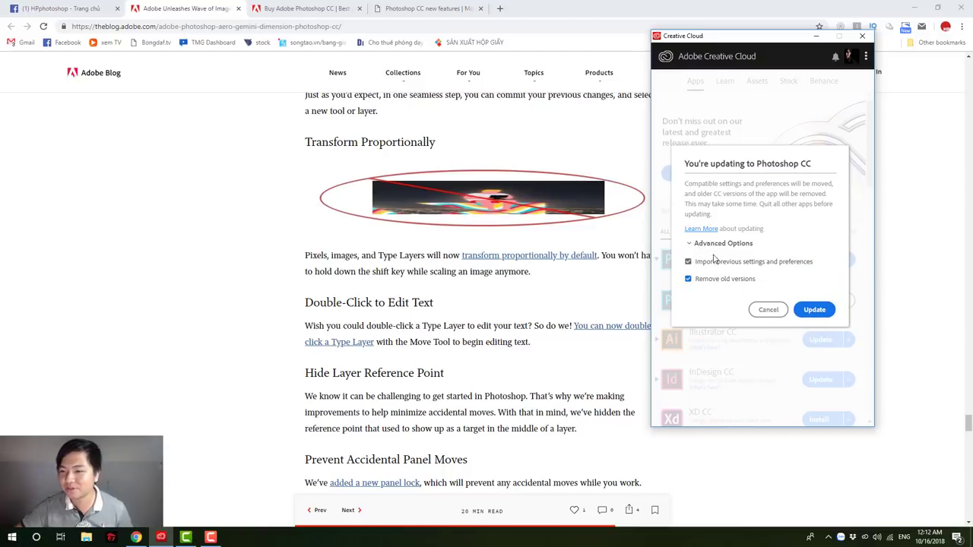
click(701, 243)
click(813, 268)
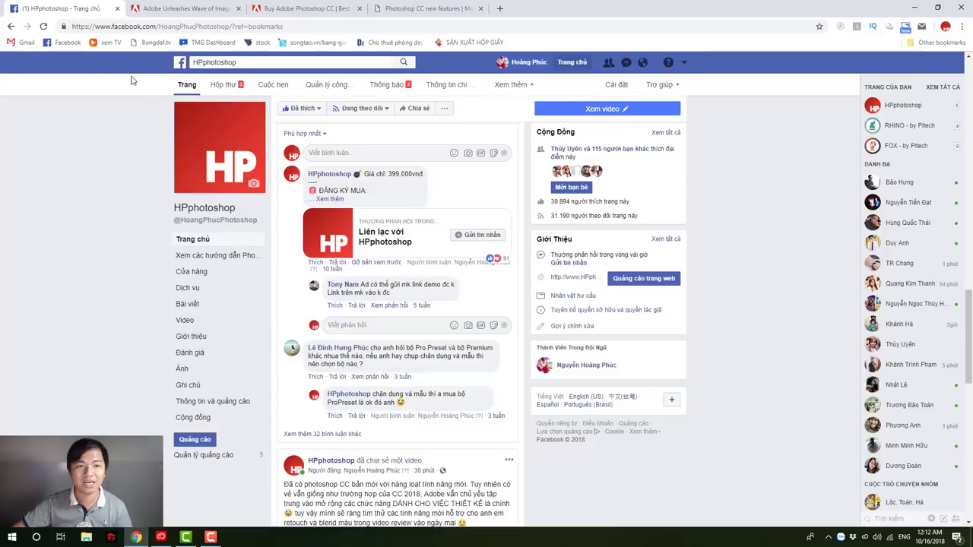
Step: Browse the HPphotoshop Facebook page's Cửa hàng section, then recheck Creative Cloud's install progress
click(64, 8)
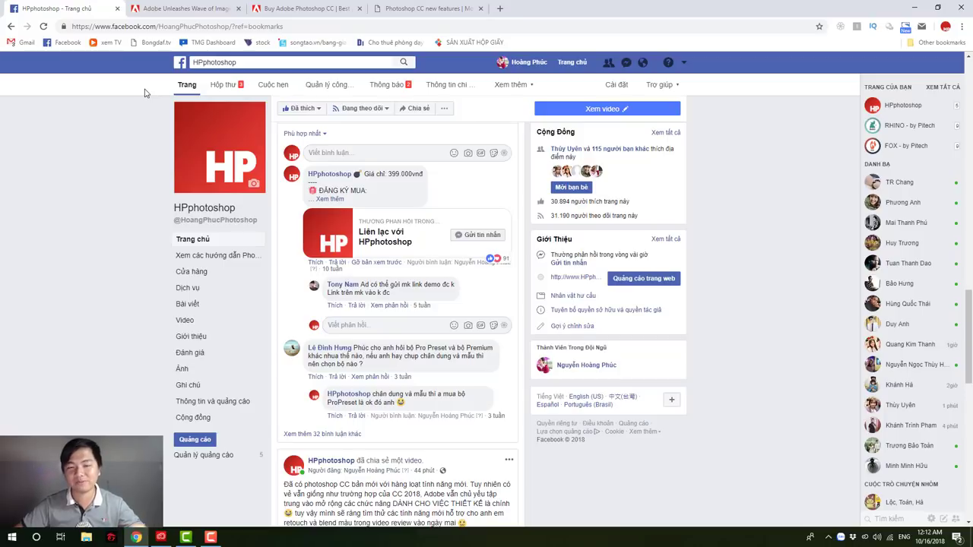
scroll(119, 304, up, 10)
scroll(119, 304, up, 2)
scroll(119, 304, down, 10)
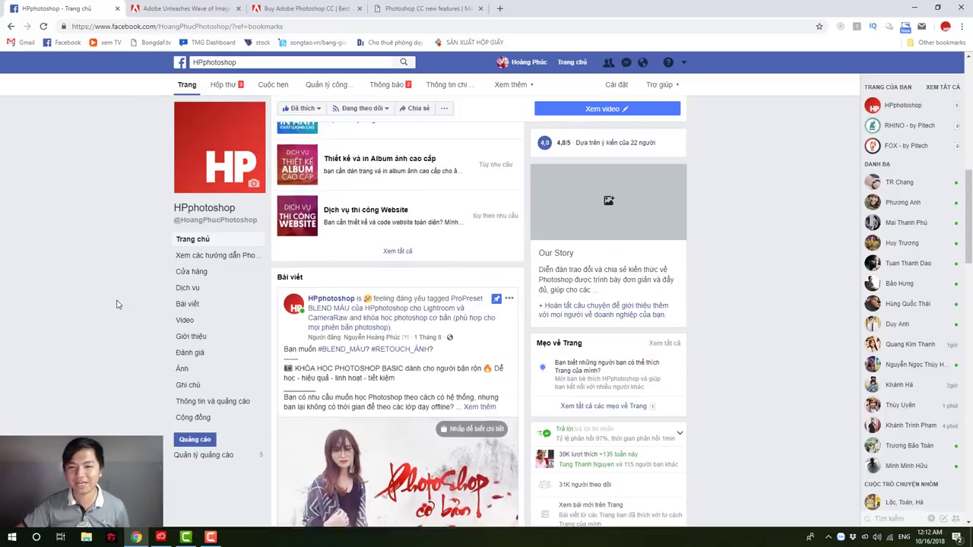
scroll(119, 304, up, 3)
scroll(118, 304, up, 3)
scroll(116, 302, down, 3)
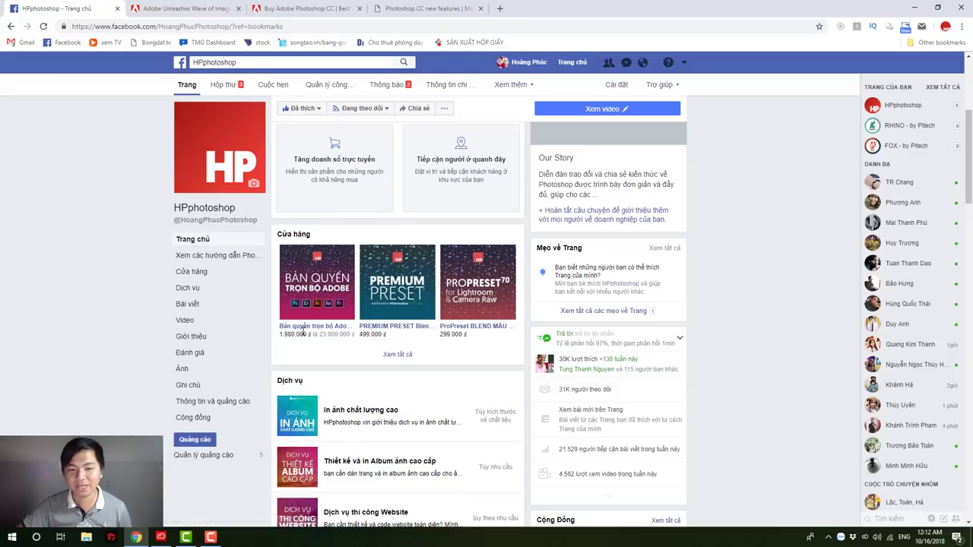
click(160, 537)
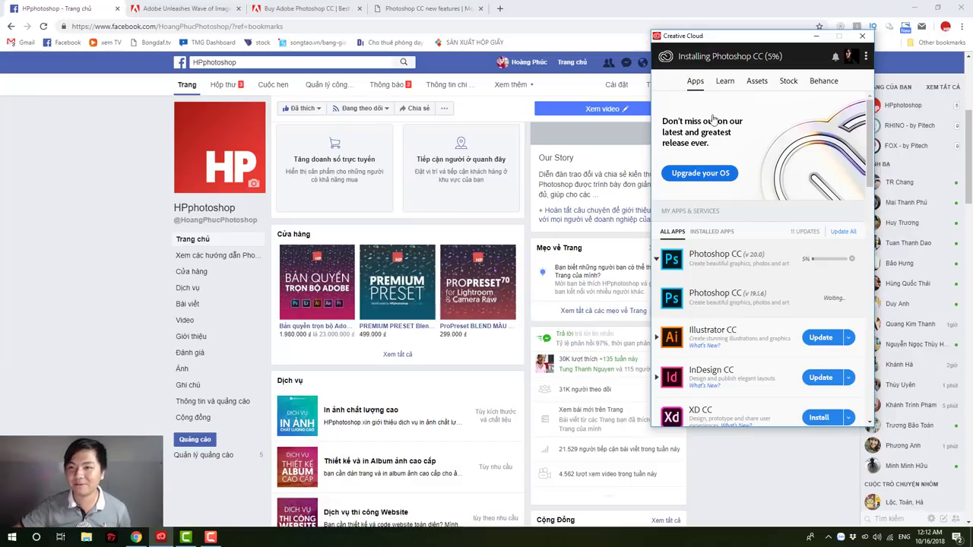
drag(712, 40, 731, 67)
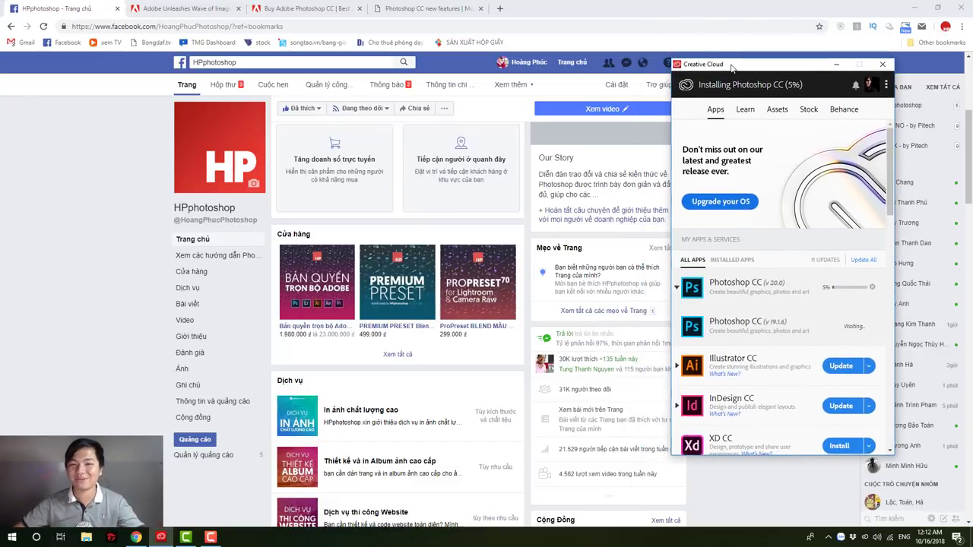
click(645, 110)
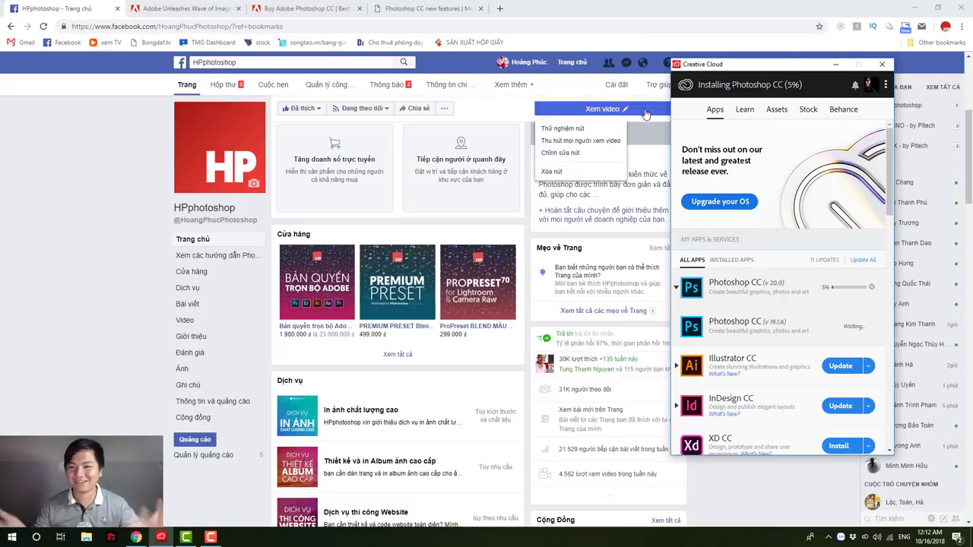
click(559, 107)
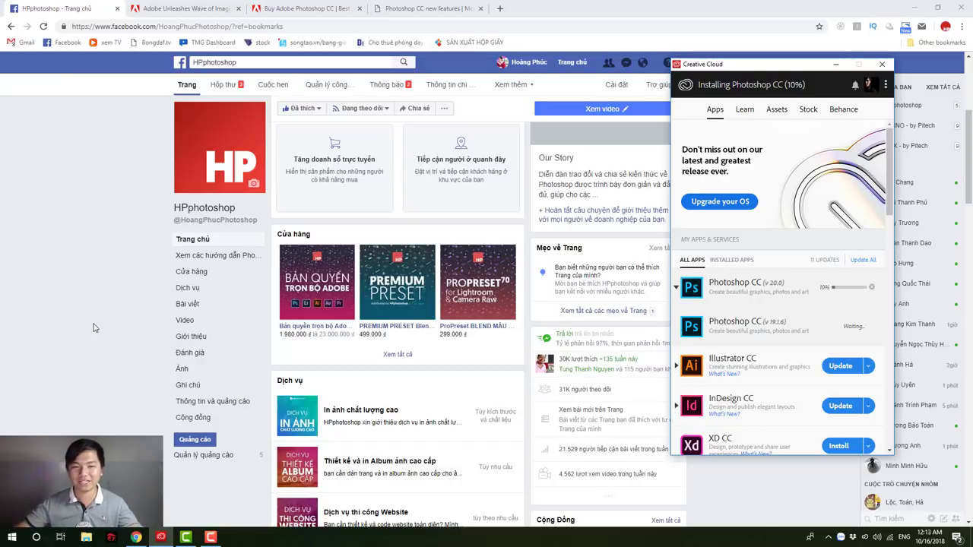
click(152, 338)
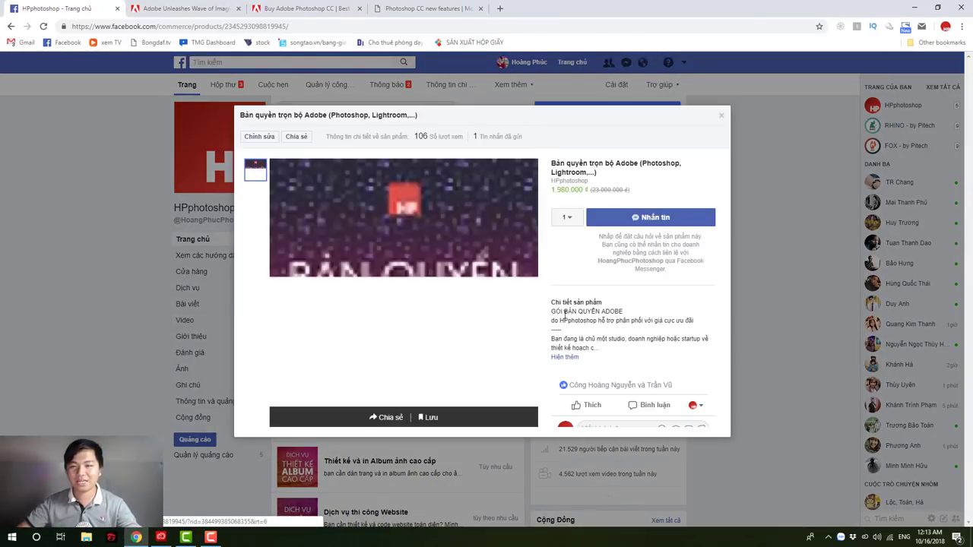
click(564, 358)
scroll(630, 231, down, 5)
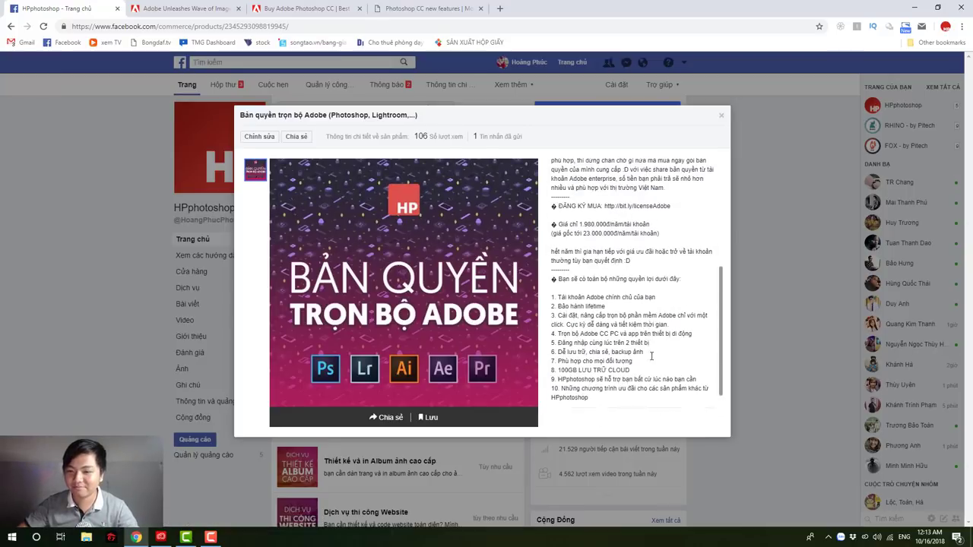
scroll(629, 230, down, 3)
drag(675, 192, 605, 191)
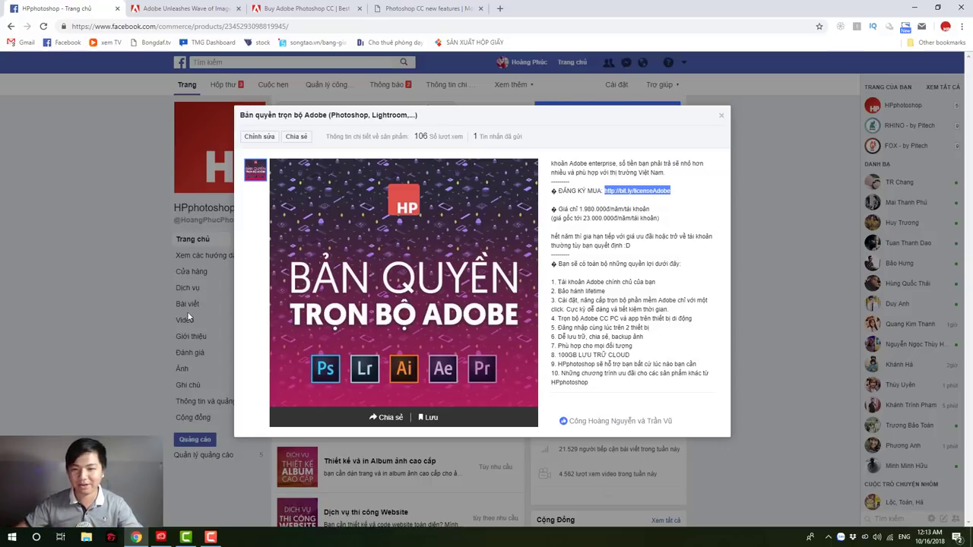
click(129, 333)
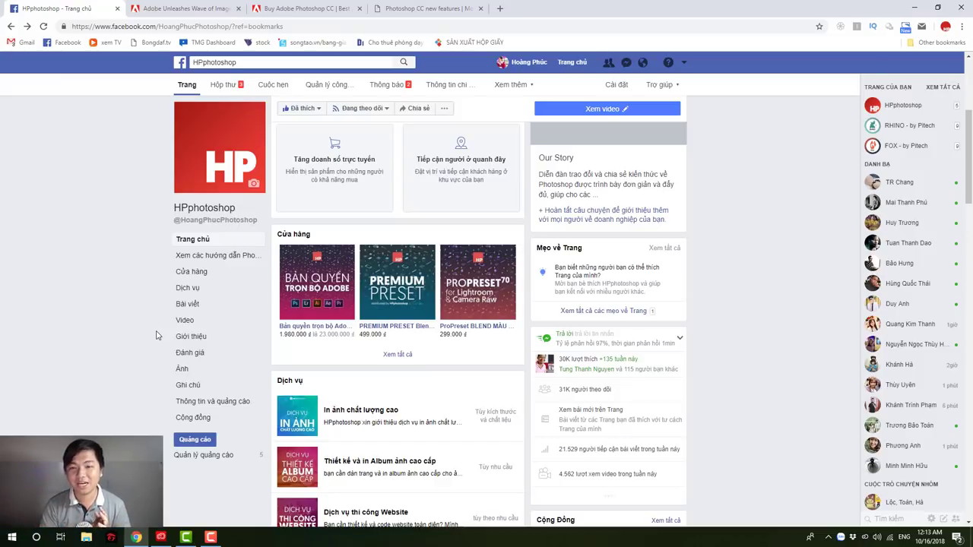
Step: Bring Creative Cloud back, nudge it left, and open then close the account details
click(161, 537)
drag(778, 73, 759, 68)
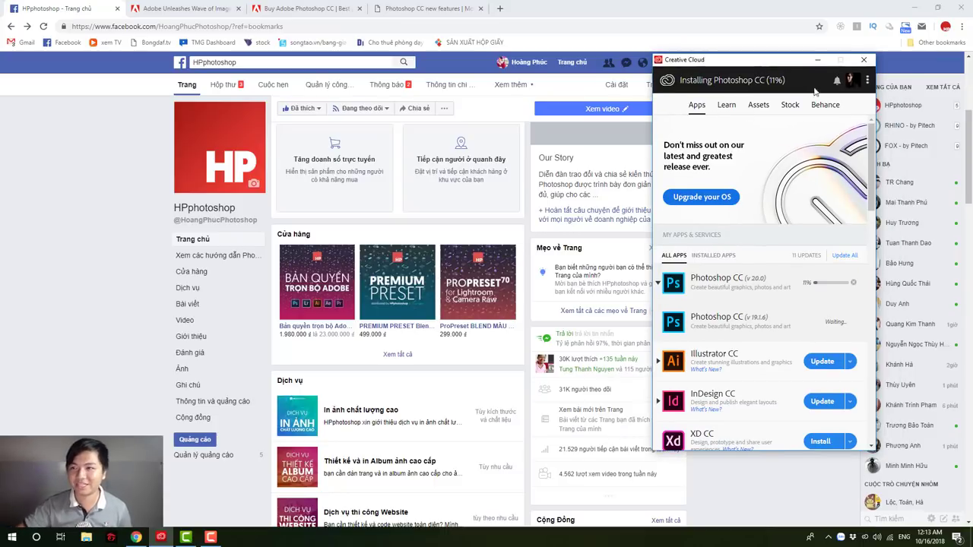
click(851, 81)
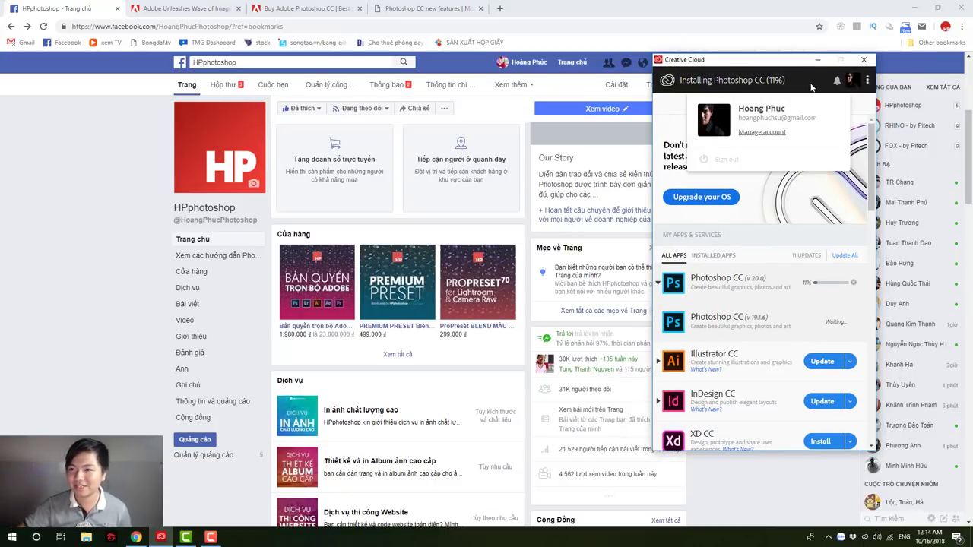
click(812, 88)
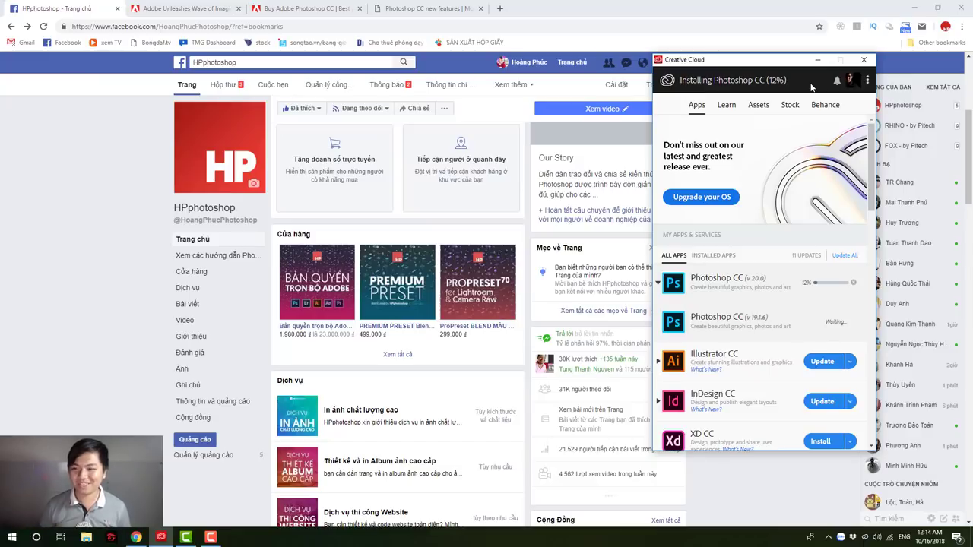
Step: Scroll the Apps list to Lightroom Classic CC and show its 'What's New?' notes
scroll(730, 305, down, 3)
scroll(755, 304, down, 2)
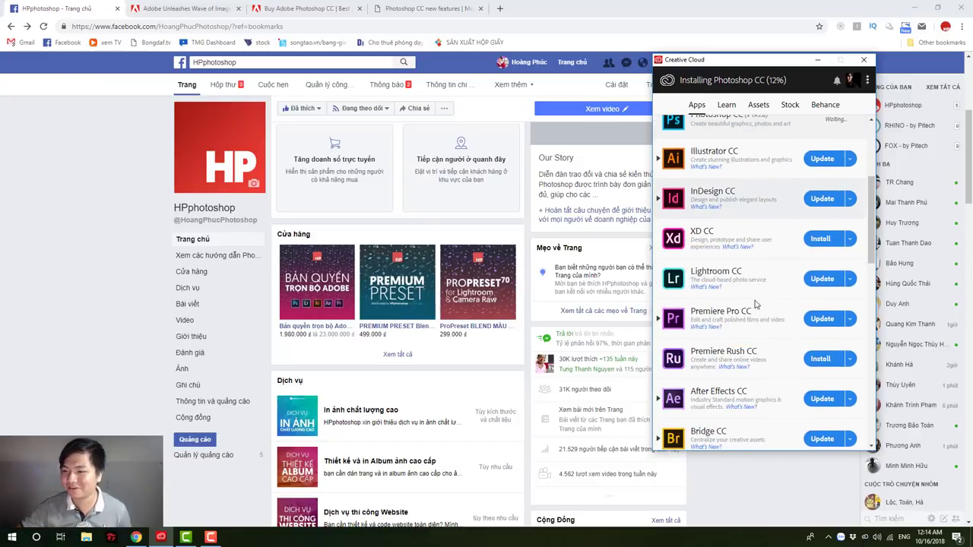
scroll(754, 304, down, 3)
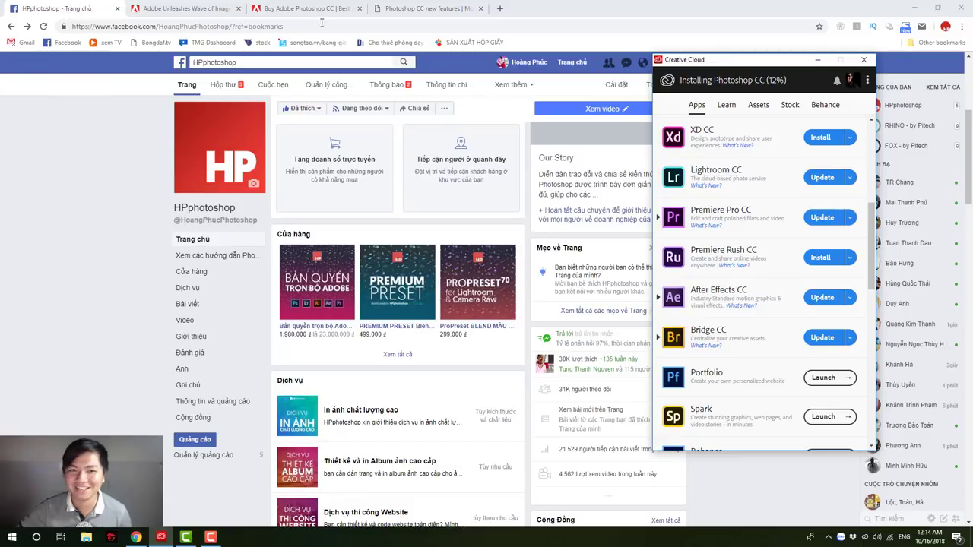
scroll(755, 304, down, 5)
scroll(707, 299, down, 3)
scroll(707, 299, down, 5)
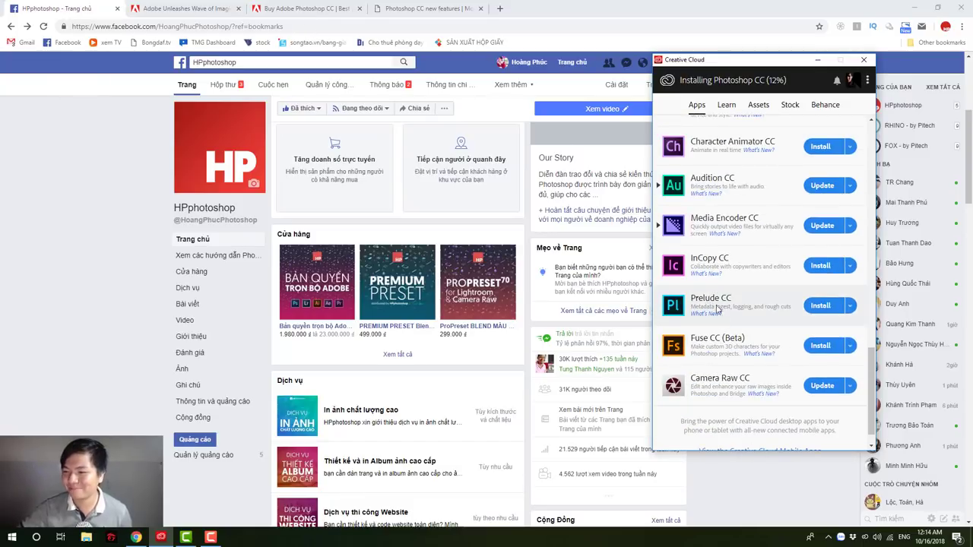
scroll(719, 315, up, 5)
scroll(719, 319, up, 10)
scroll(720, 323, up, 3)
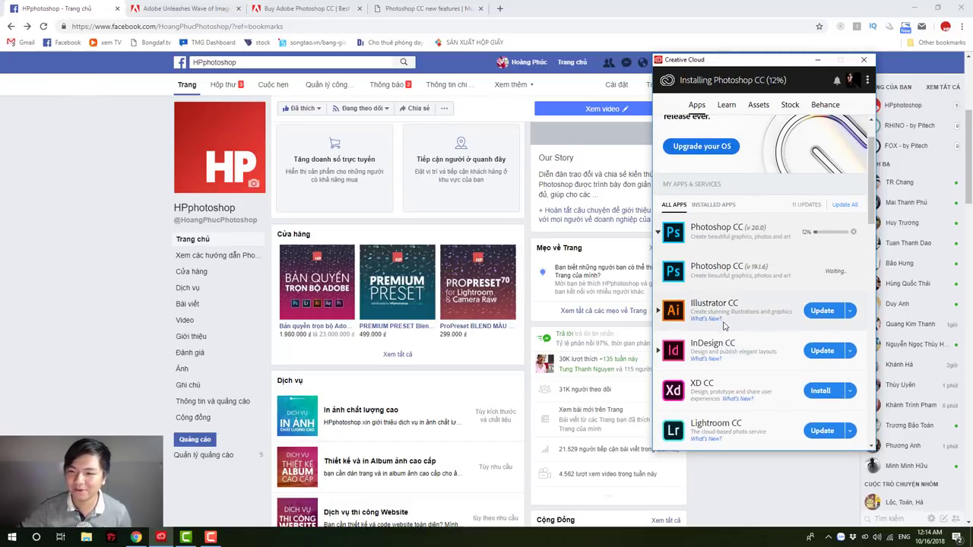
scroll(723, 325, down, 6)
scroll(724, 325, up, 4)
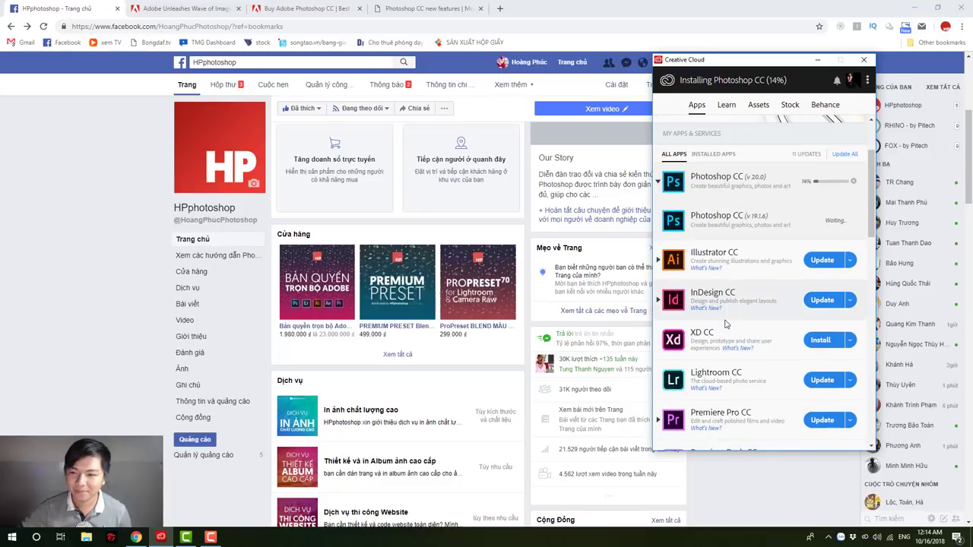
scroll(725, 325, down, 7)
scroll(725, 325, down, 8)
scroll(726, 323, down, 3)
scroll(729, 296, up, 2)
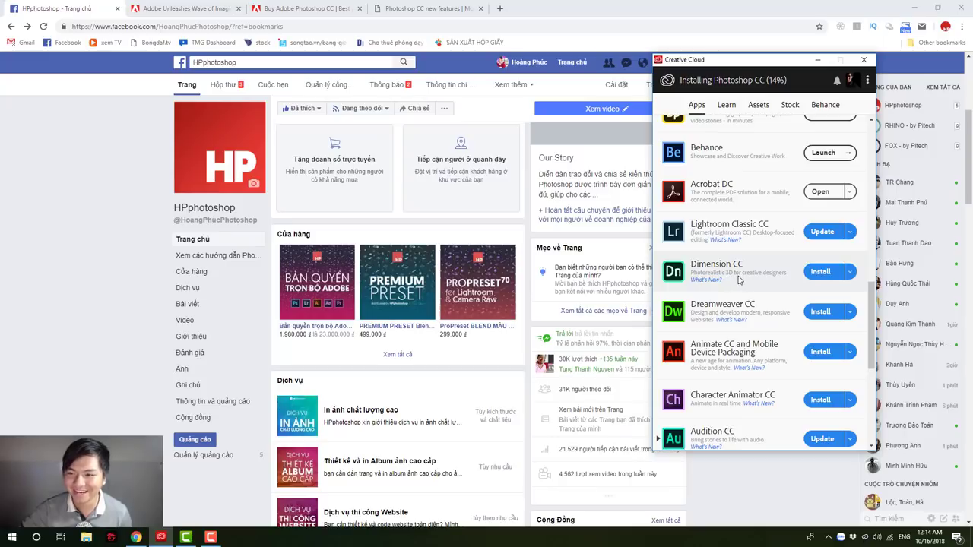
scroll(760, 293, up, 3)
scroll(737, 300, up, 4)
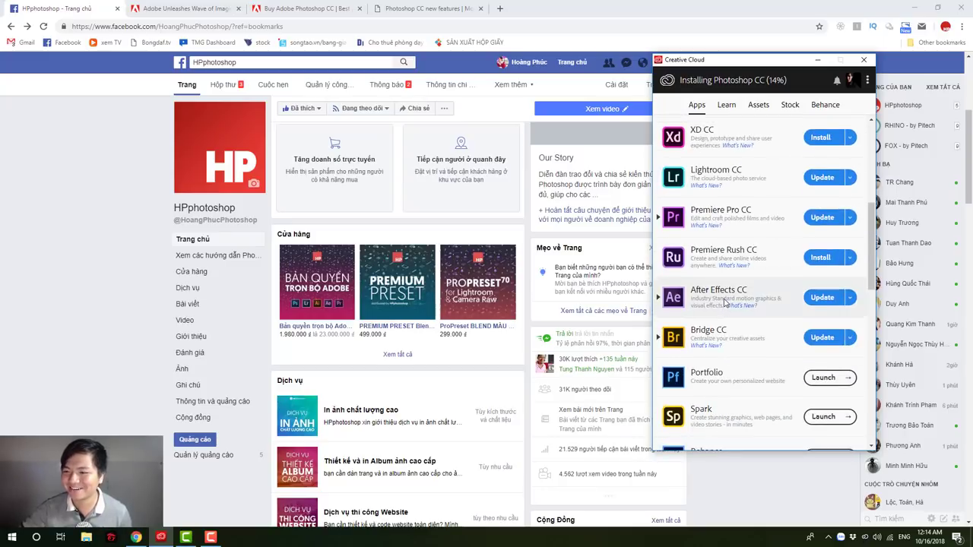
scroll(726, 301, down, 5)
scroll(725, 302, down, 1)
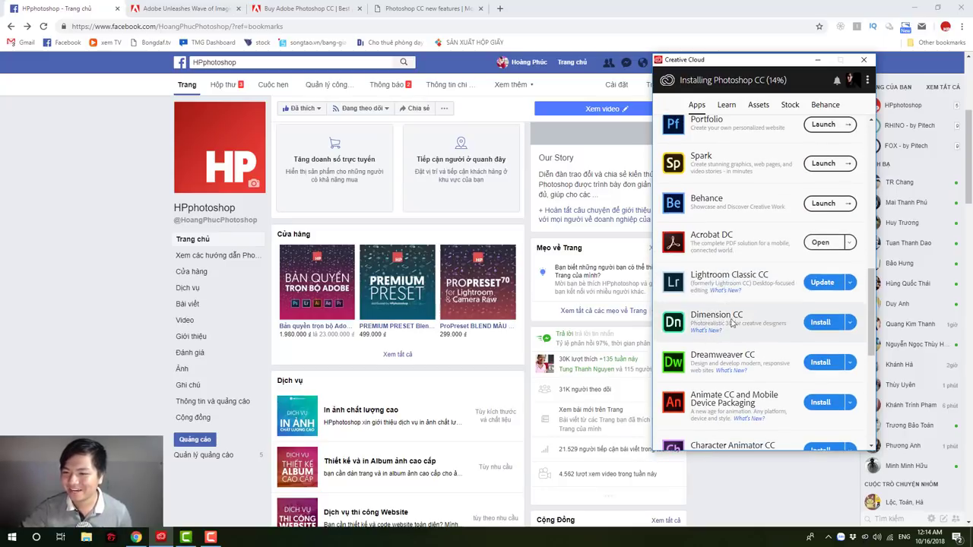
click(725, 291)
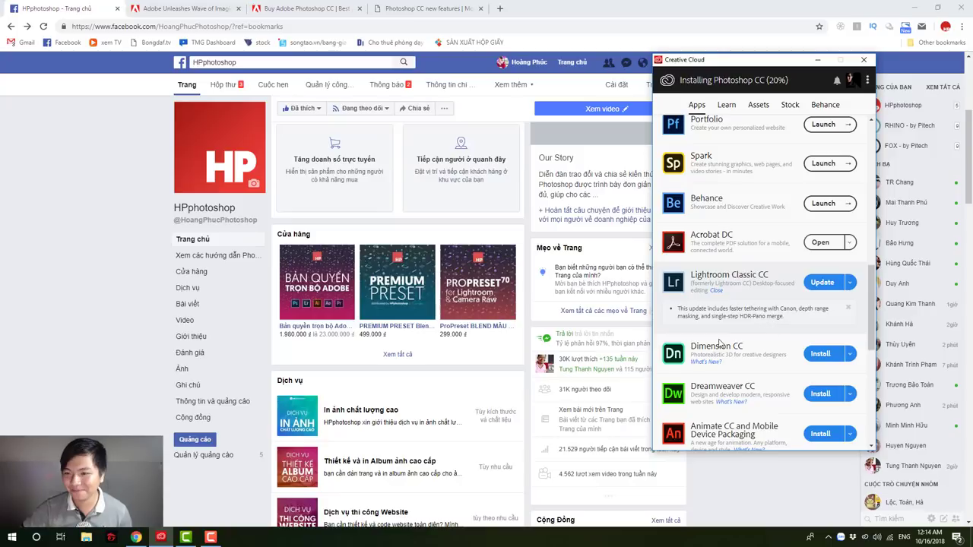
Step: Scroll the Creative Cloud app list back to the top
scroll(719, 344, up, 5)
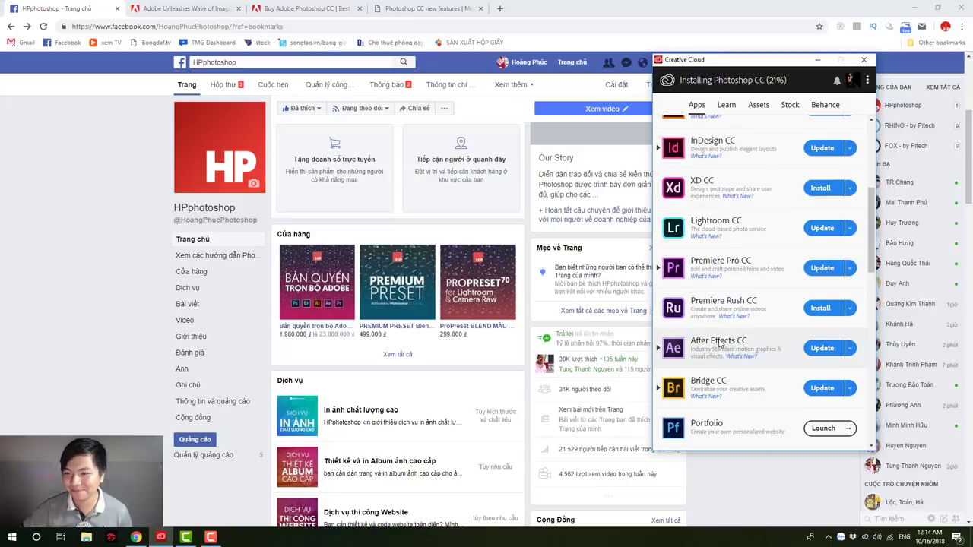
scroll(720, 339, up, 2)
scroll(723, 334, up, 2)
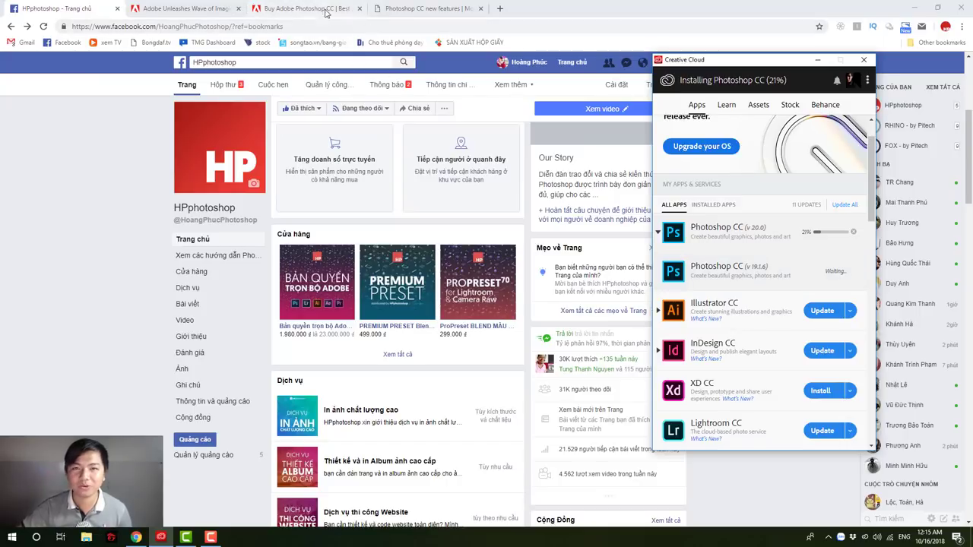
Step: Switch to the 'Adobe Unleashes Wave of Imaging' tab and scroll to the iPad section
click(182, 8)
scroll(193, 337, up, 5)
scroll(191, 382, up, 5)
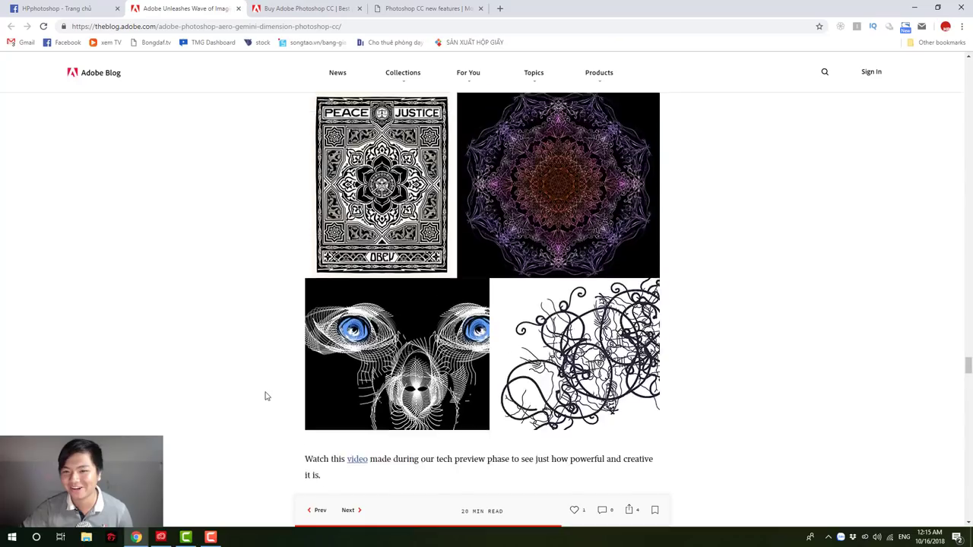
scroll(265, 396, up, 5)
scroll(256, 395, up, 5)
drag(943, 334, 949, 95)
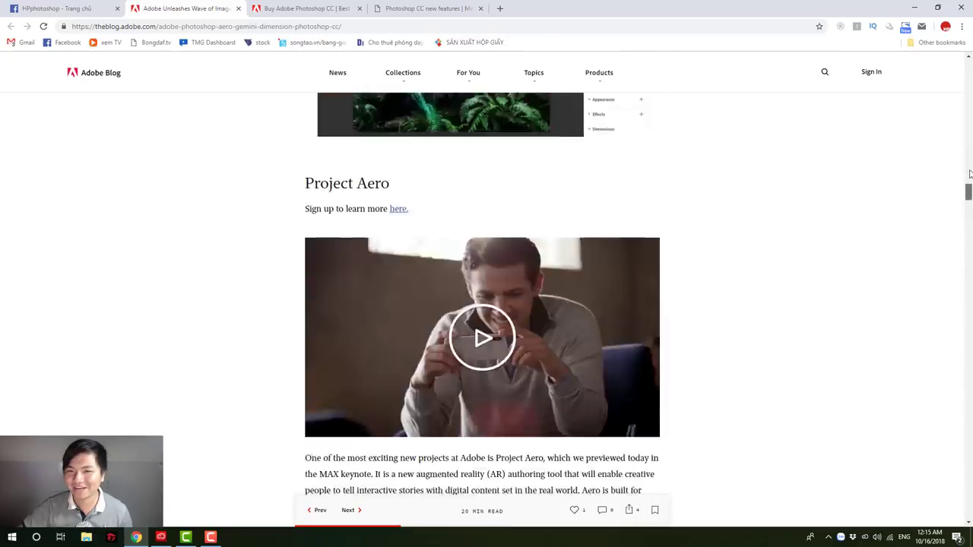
scroll(245, 246, up, 3)
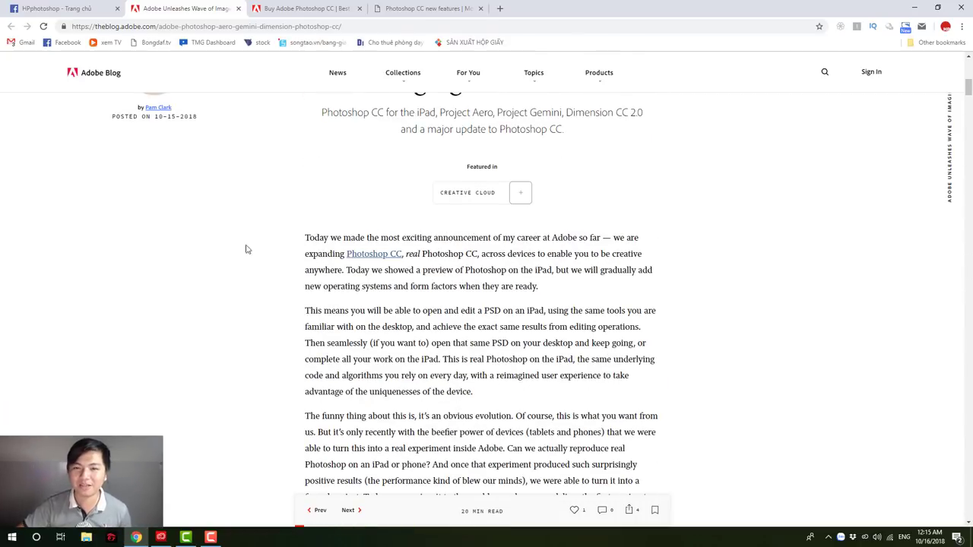
scroll(204, 347, up, 2)
scroll(202, 394, down, 10)
scroll(202, 394, down, 3)
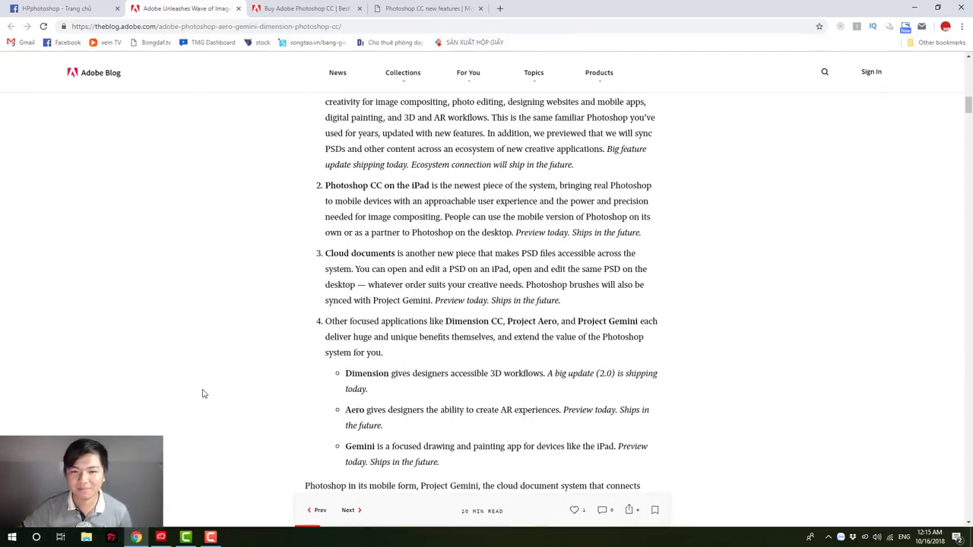
scroll(203, 394, up, 2)
scroll(203, 394, down, 1)
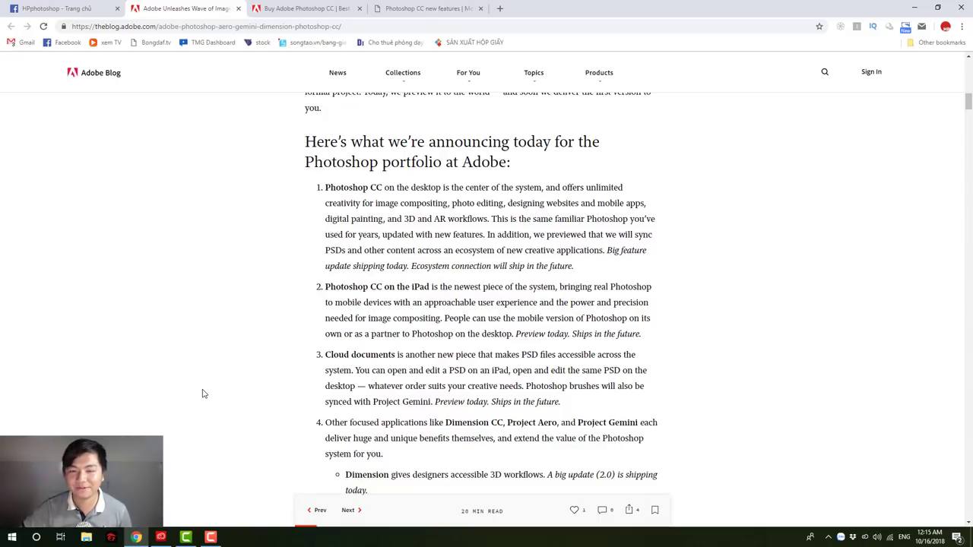
scroll(202, 394, down, 3)
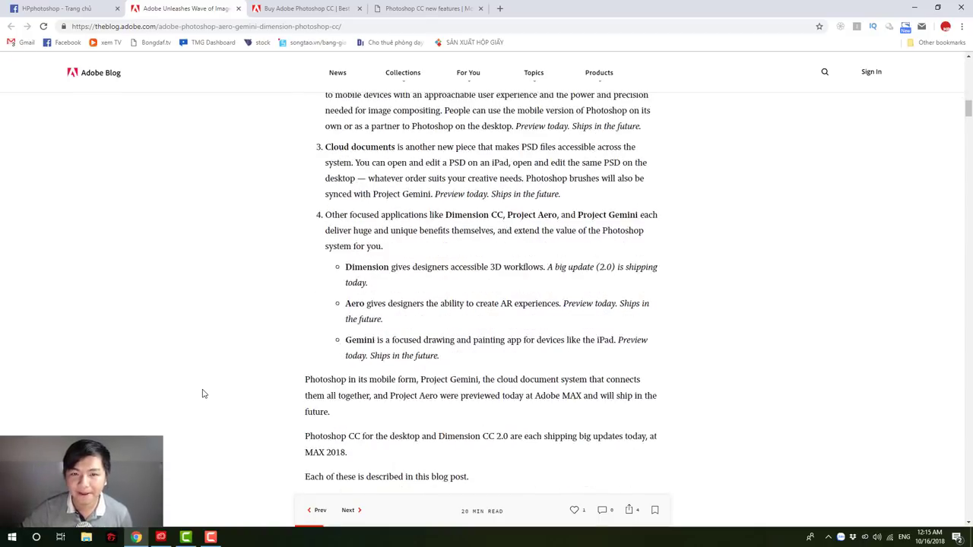
scroll(202, 394, down, 2)
scroll(202, 394, up, 2)
scroll(202, 394, down, 4)
scroll(202, 394, down, 1)
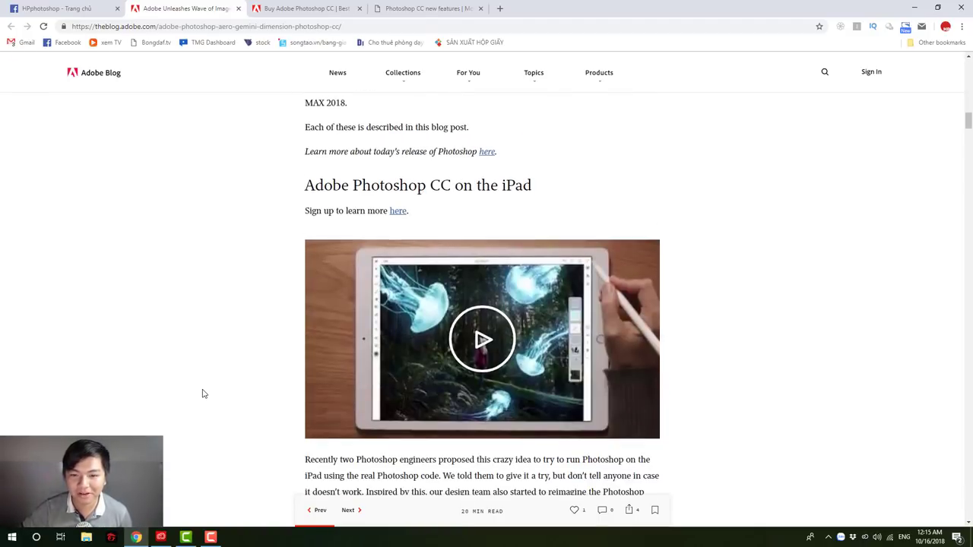
scroll(203, 393, down, 1)
scroll(202, 394, up, 1)
scroll(203, 394, down, 1)
scroll(202, 394, down, 1)
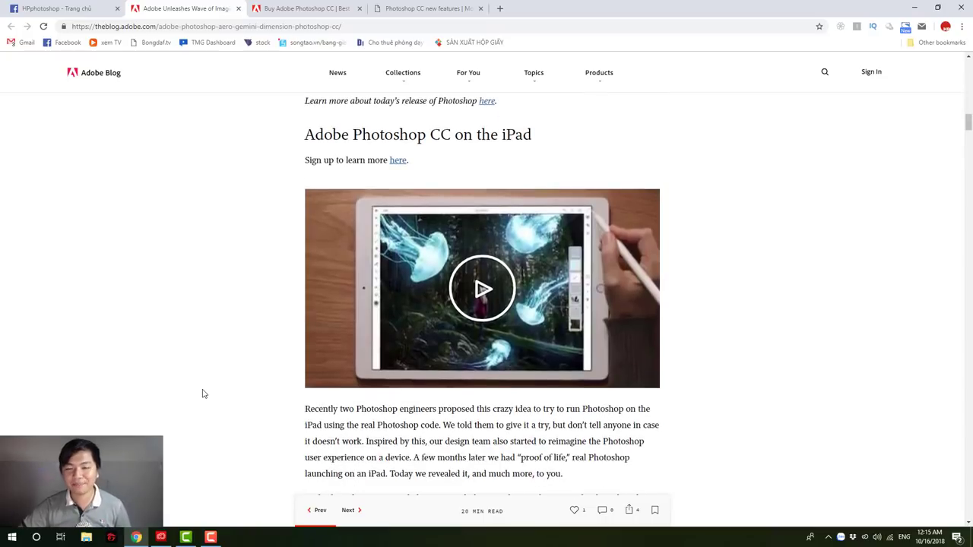
scroll(202, 393, down, 1)
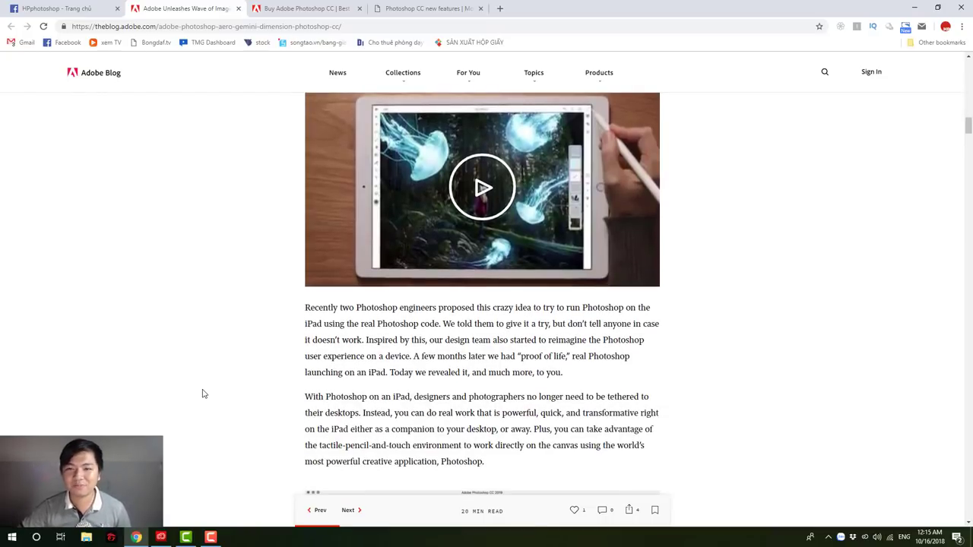
scroll(202, 393, up, 1)
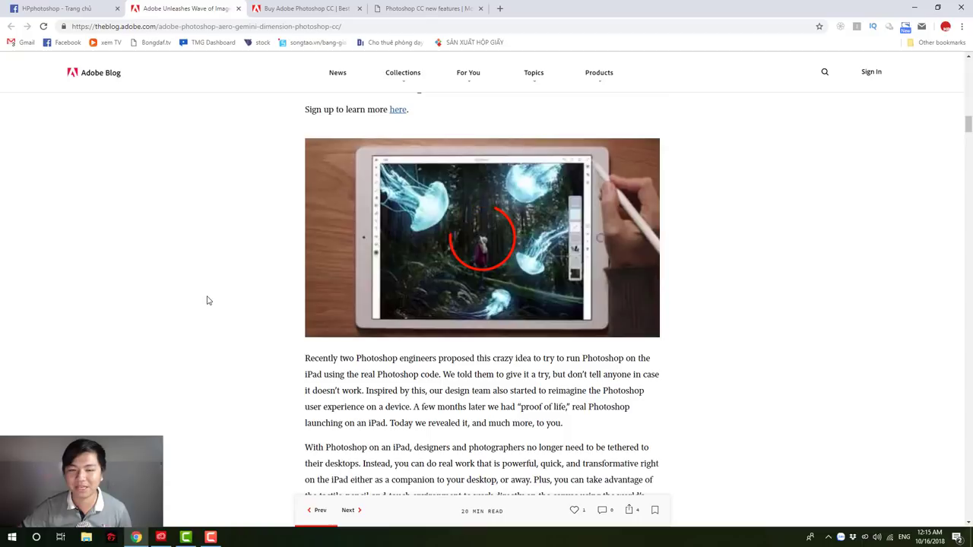
Step: Play the Discover Photoshop on the iPad video, skipping through 0:13 and 0:26 to near its end
click(312, 317)
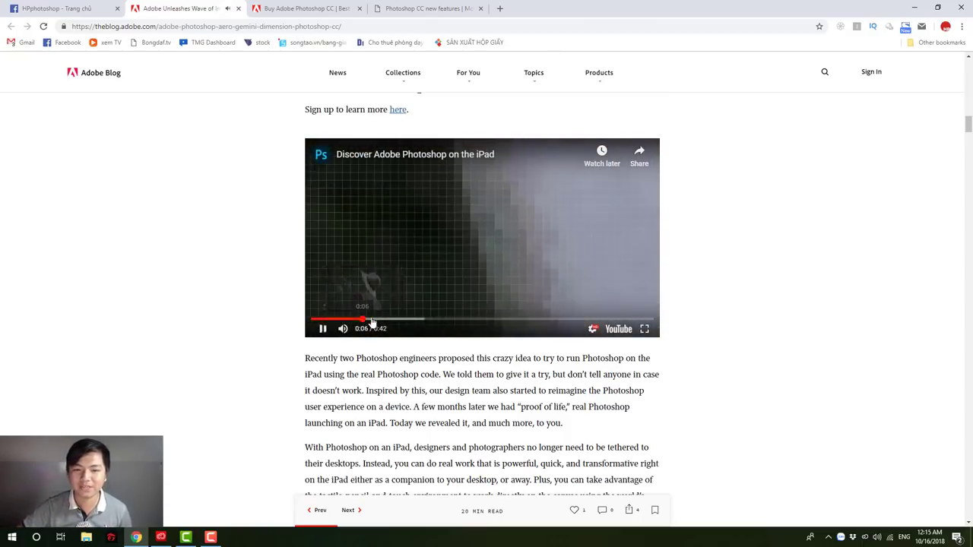
click(417, 320)
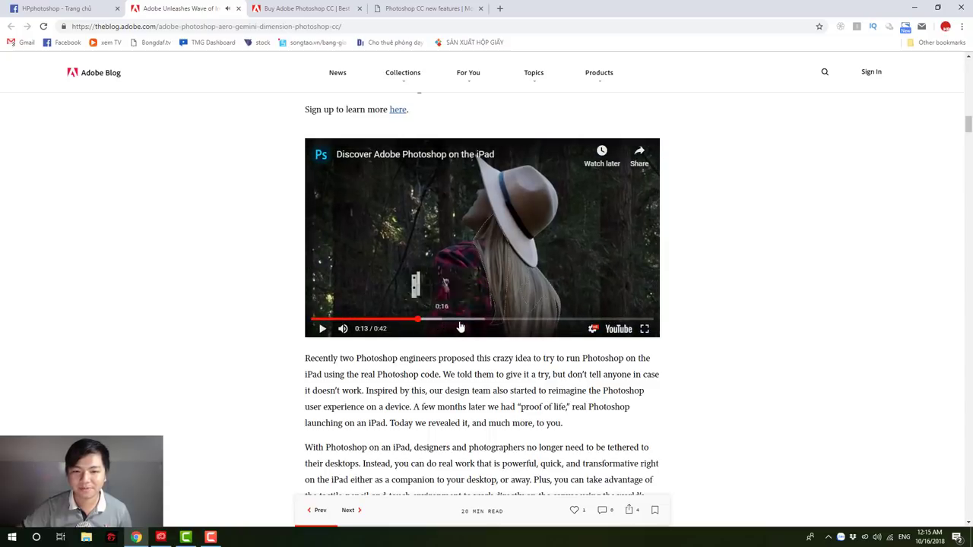
click(521, 320)
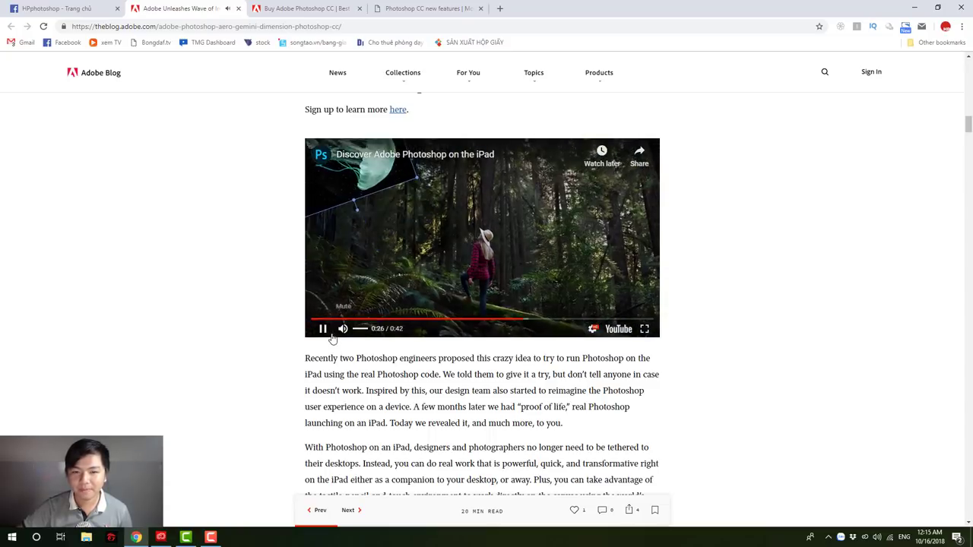
click(612, 320)
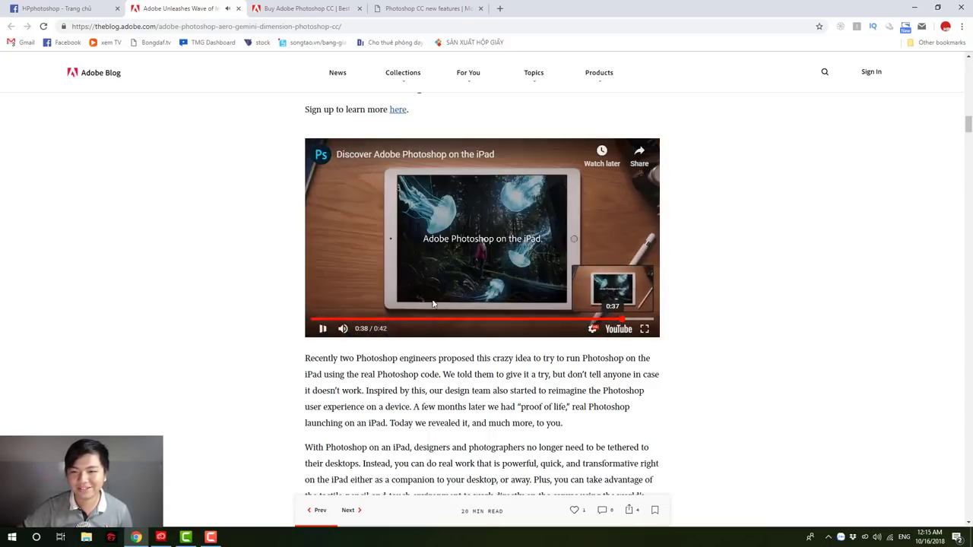
Step: Scroll down to the Dimension section and toggle the taskbar app window
scroll(174, 368, down, 5)
scroll(172, 378, down, 3)
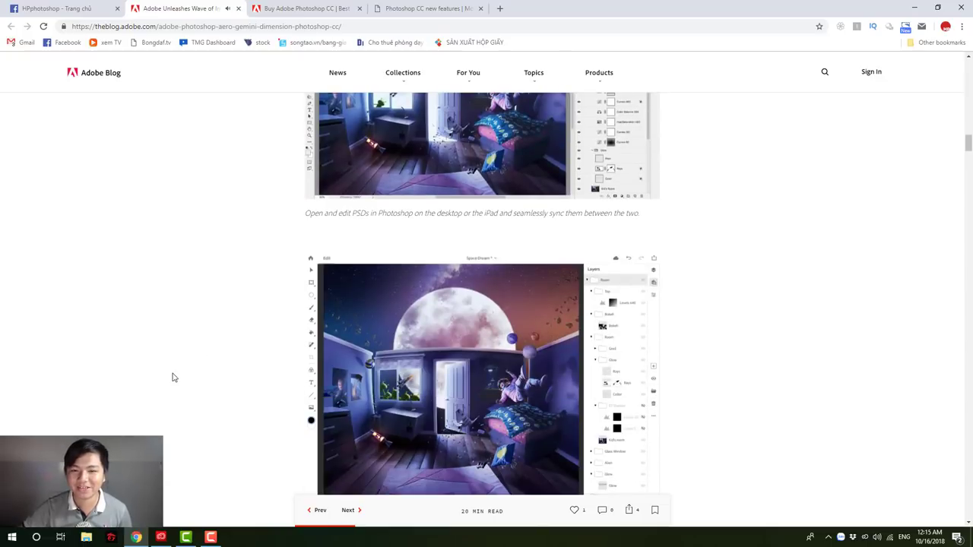
scroll(173, 378, down, 3)
scroll(185, 375, down, 4)
scroll(184, 378, down, 5)
scroll(185, 386, down, 5)
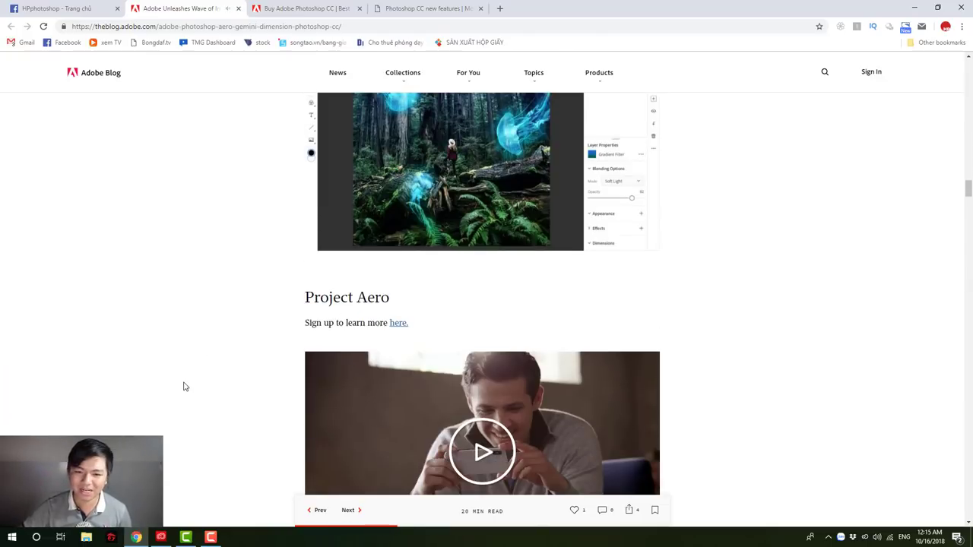
scroll(183, 387, down, 2)
scroll(185, 386, down, 3)
scroll(185, 387, down, 4)
scroll(186, 383, down, 5)
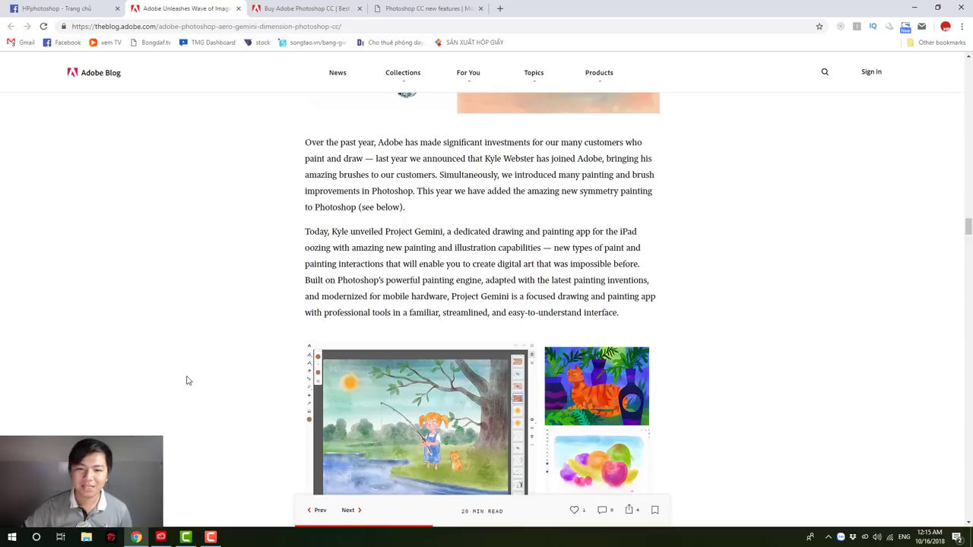
scroll(187, 377, down, 5)
scroll(187, 378, down, 5)
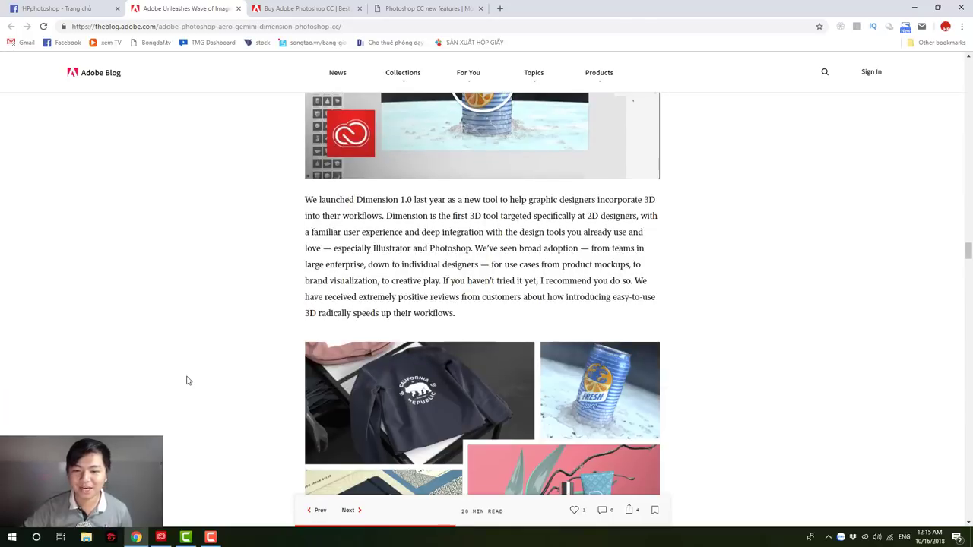
click(210, 539)
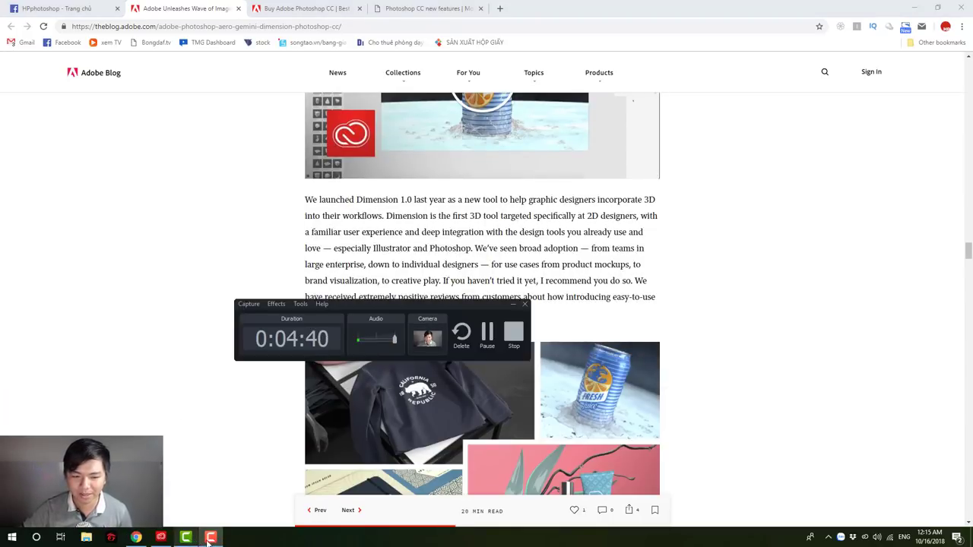
click(210, 537)
Step: Bring Creative Cloud back and scroll the article to the Content-Aware Fill rooster video
click(161, 537)
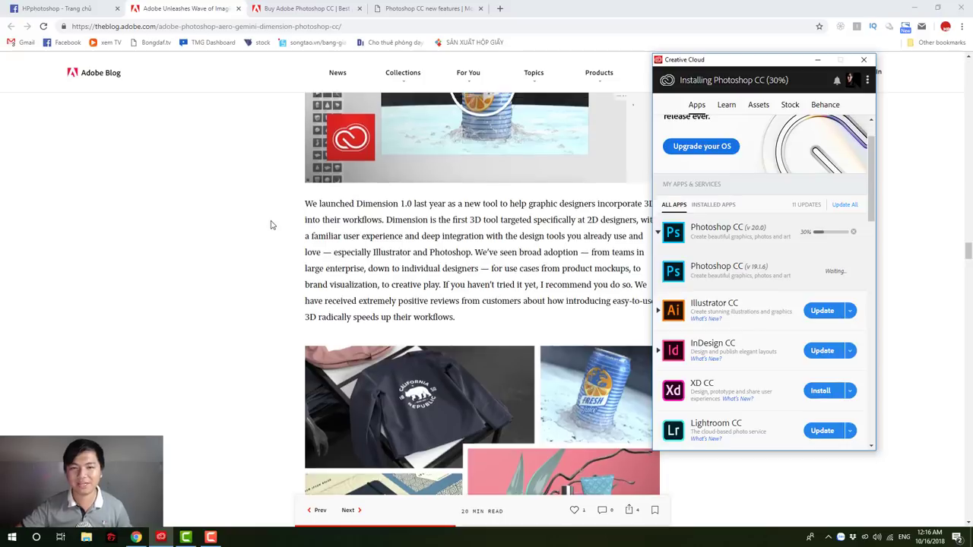
scroll(269, 224, down, 4)
scroll(254, 270, down, 5)
scroll(254, 270, down, 2)
scroll(253, 269, down, 2)
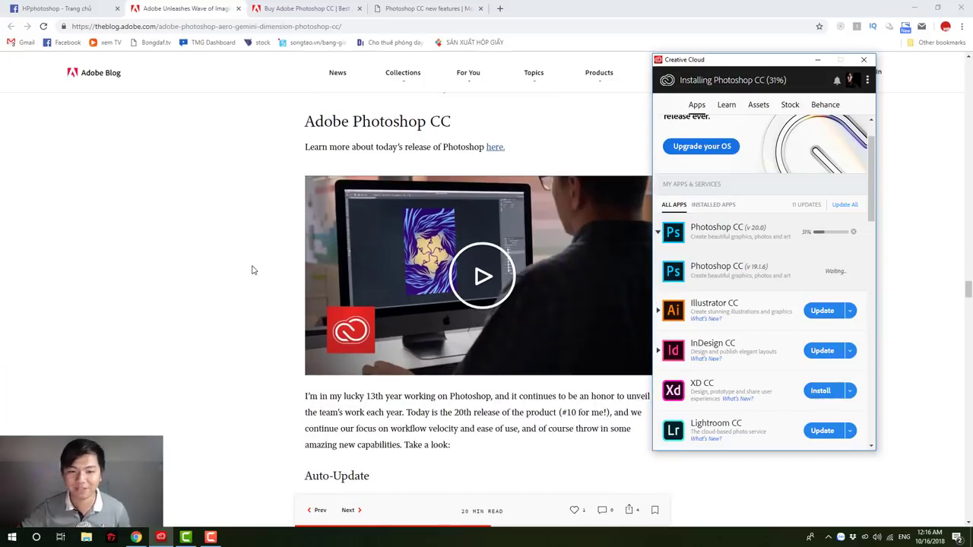
scroll(253, 267, down, 4)
scroll(253, 266, down, 2)
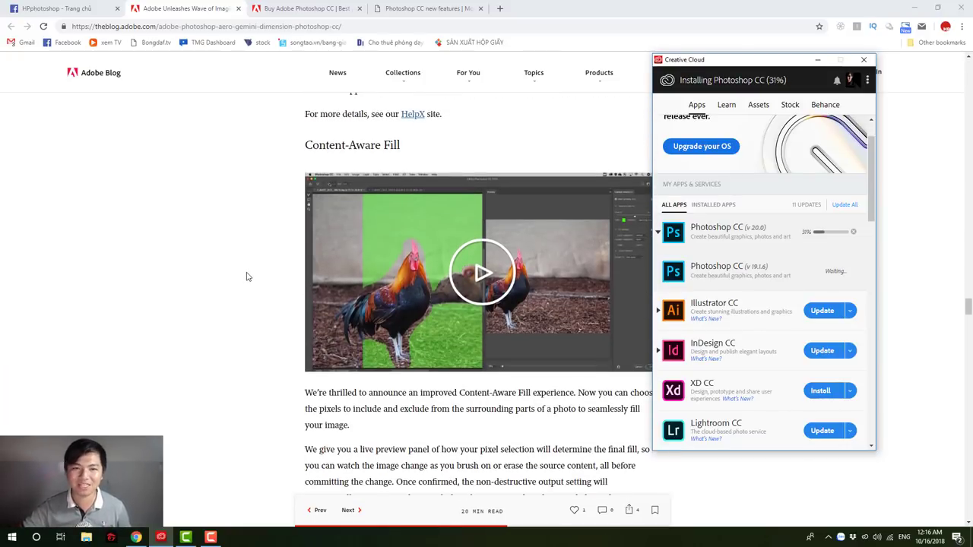
scroll(218, 250, up, 2)
scroll(218, 250, up, 1)
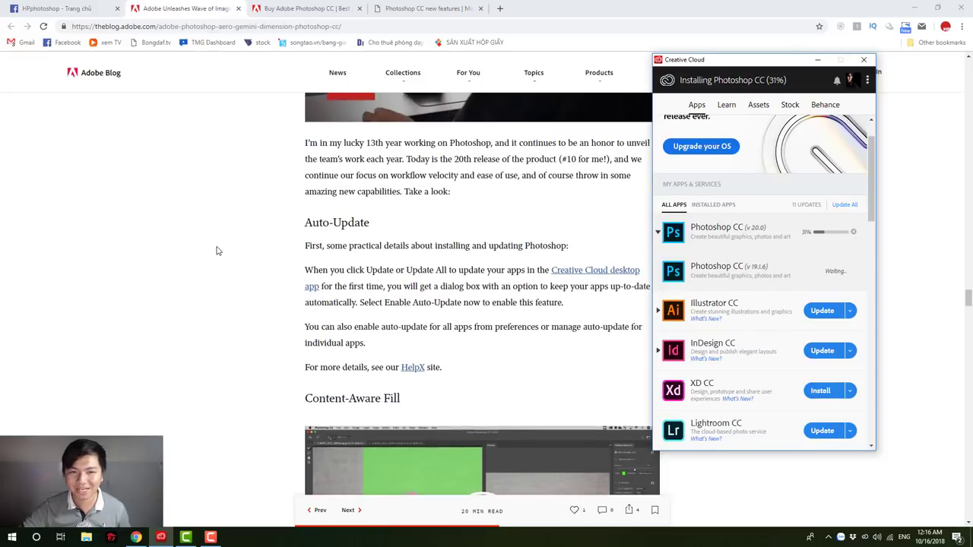
scroll(216, 251, down, 3)
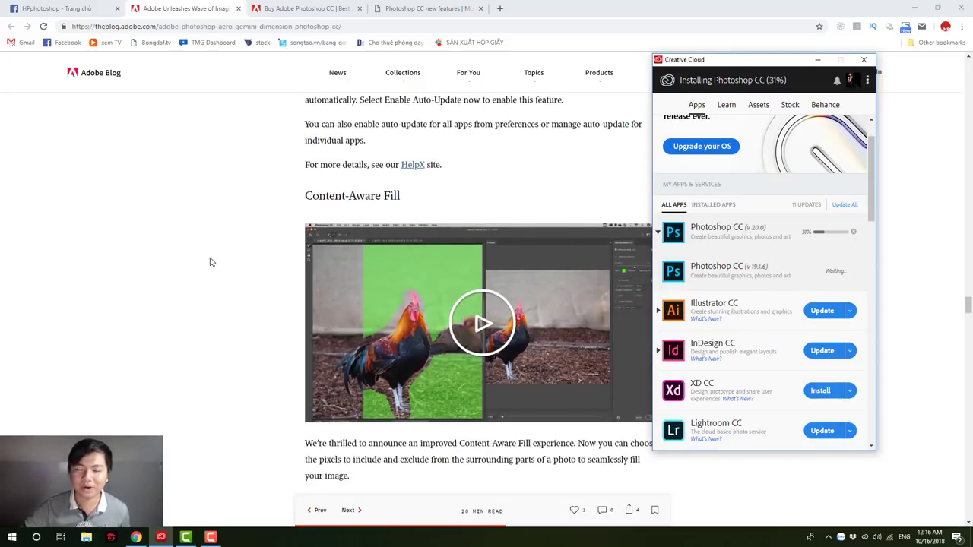
scroll(212, 261, down, 1)
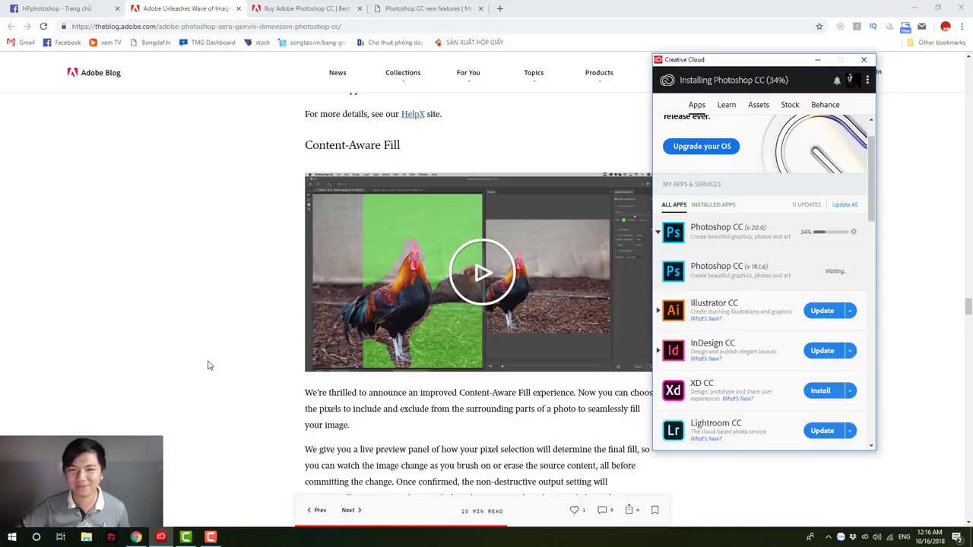
scroll(209, 362, down, 1)
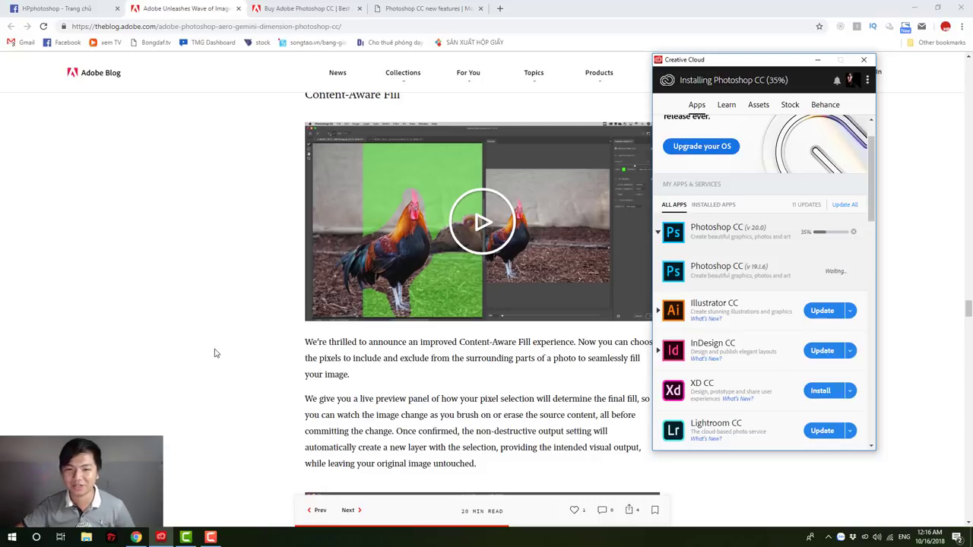
Step: Scroll the article past Frame Tool, Symmetry Painting and home screen sections to 'Continue to Undo'
scroll(210, 358, down, 2)
scroll(212, 356, down, 2)
scroll(213, 354, up, 3)
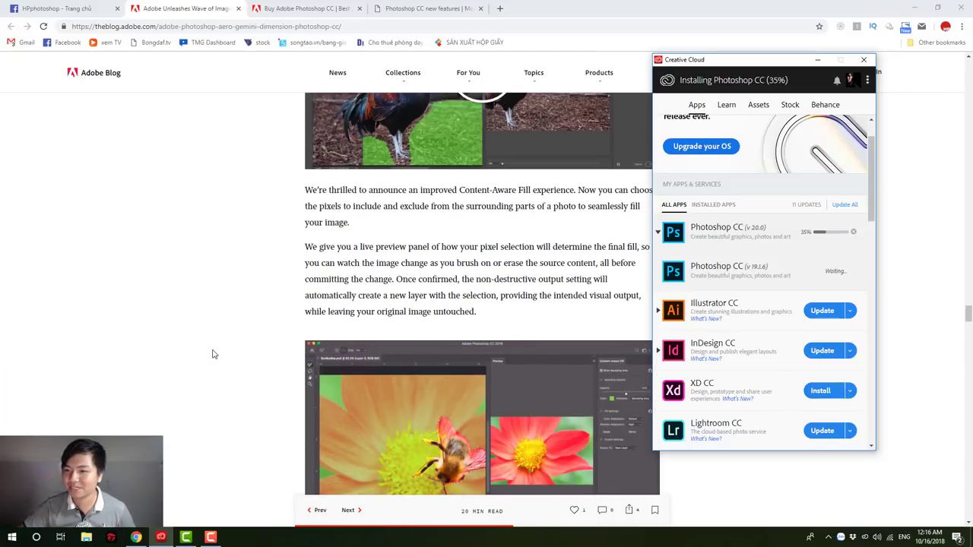
scroll(213, 355, up, 2)
scroll(286, 354, down, 3)
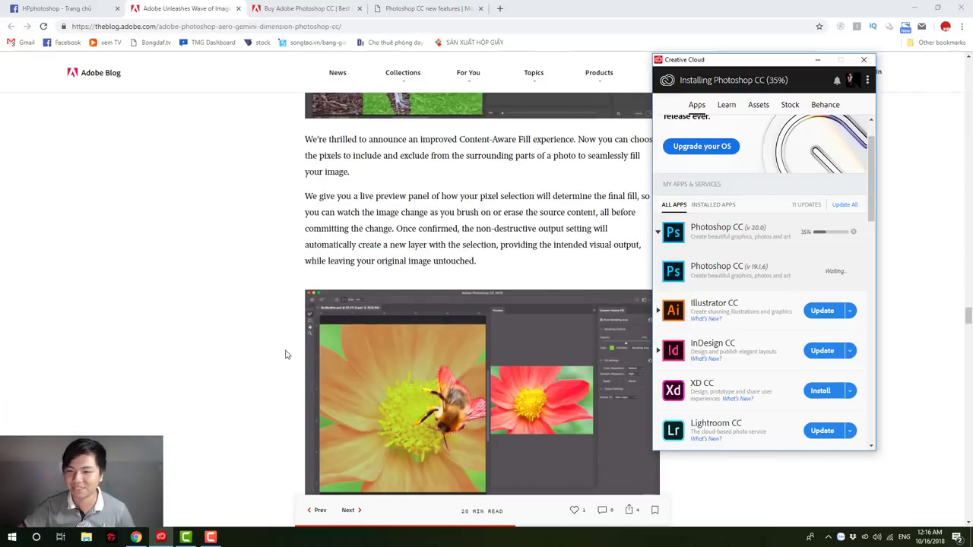
scroll(286, 355, down, 3)
scroll(286, 354, down, 4)
scroll(286, 354, down, 3)
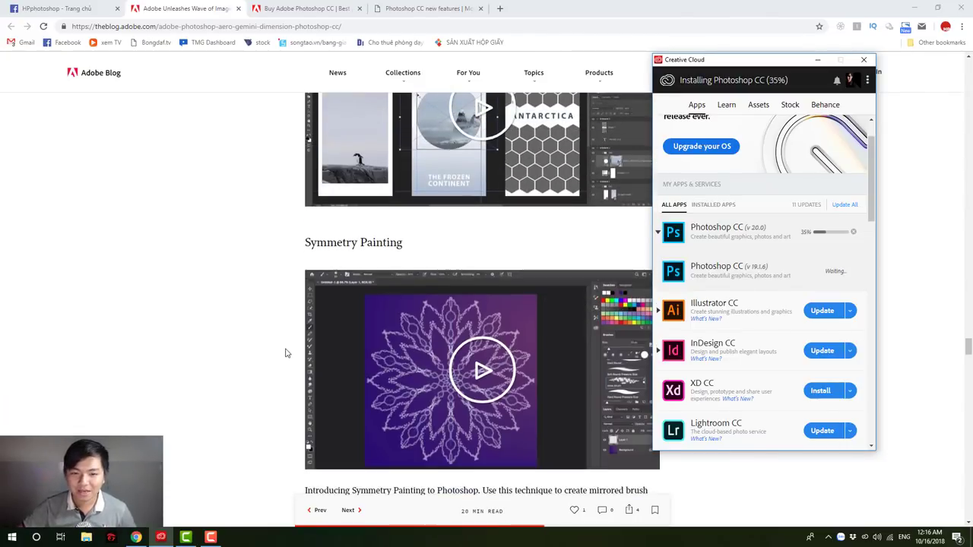
scroll(286, 353, up, 1)
scroll(286, 353, up, 2)
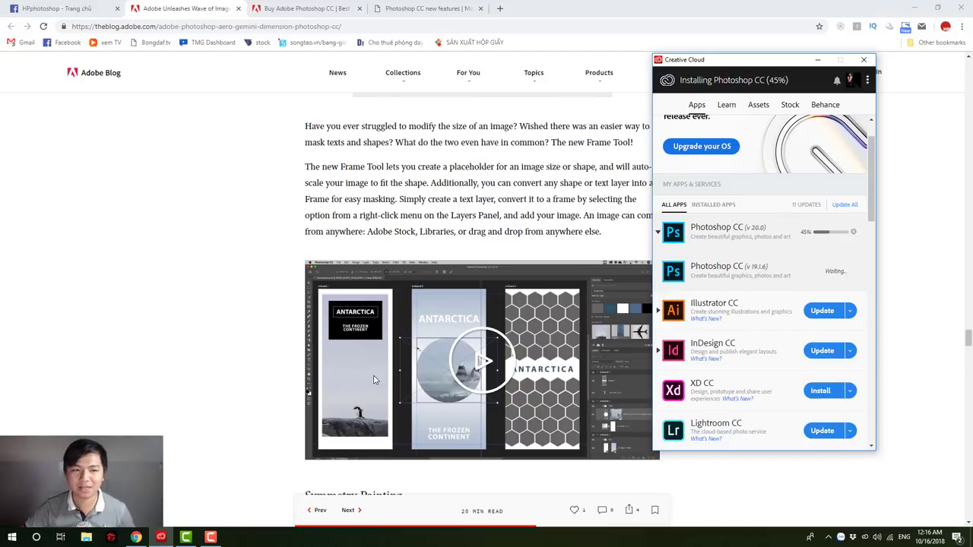
scroll(276, 382, up, 2)
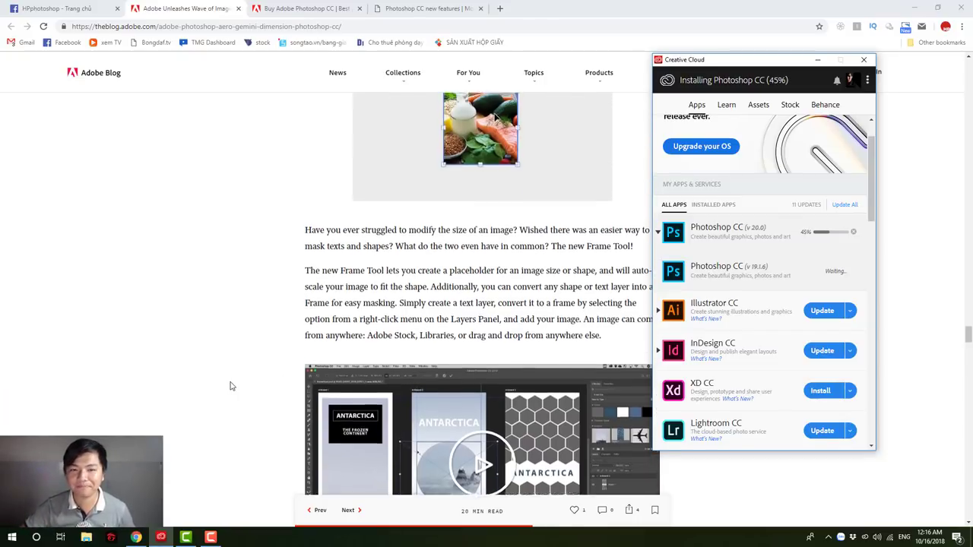
scroll(228, 387, up, 3)
scroll(232, 386, down, 2)
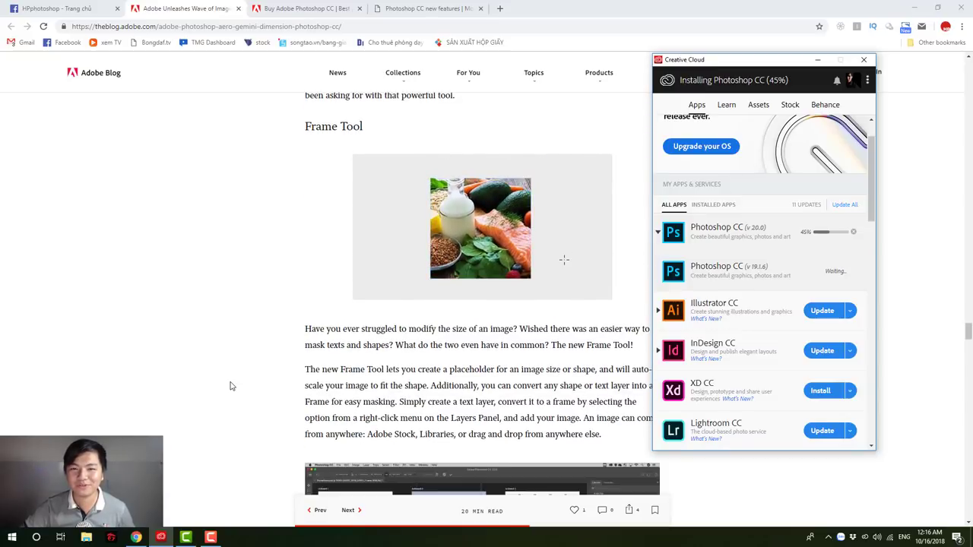
scroll(232, 386, down, 2)
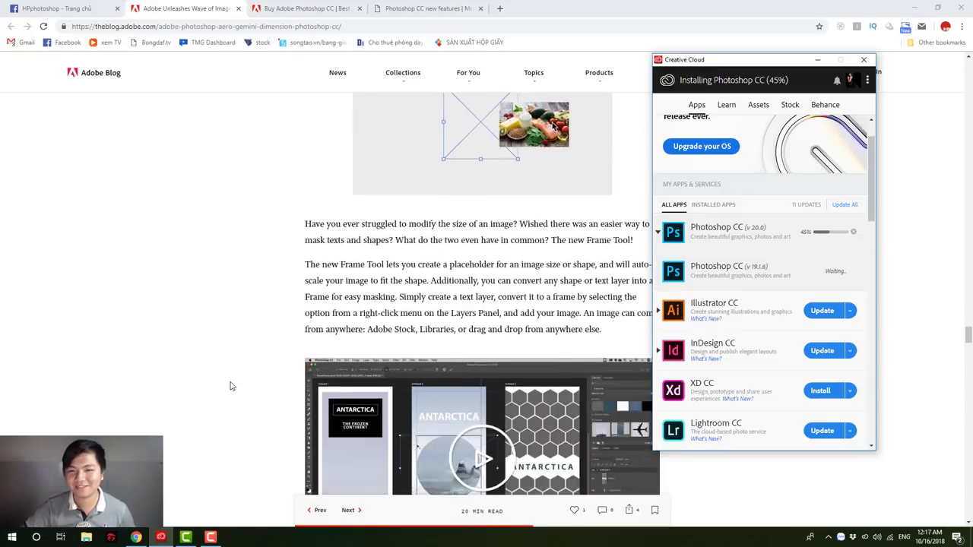
scroll(233, 386, up, 3)
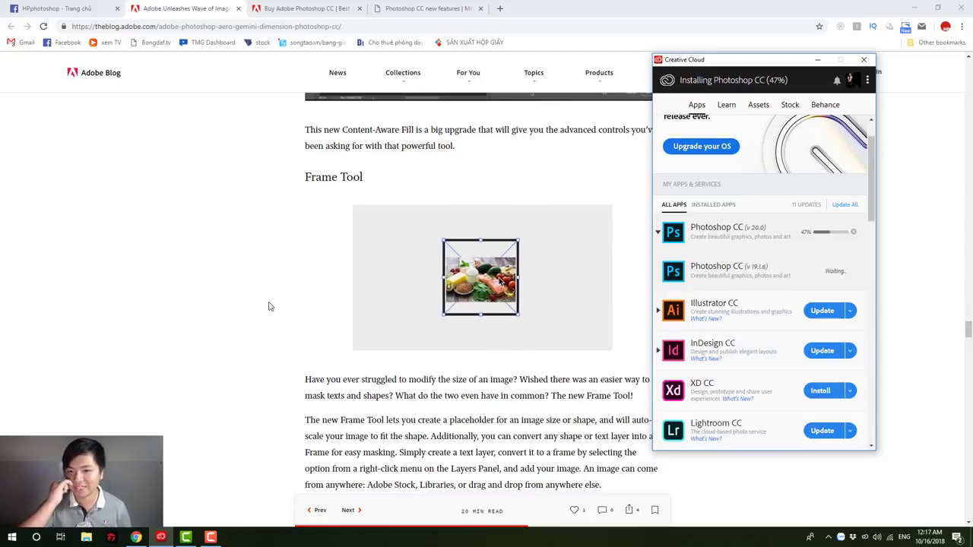
scroll(266, 311, down, 4)
scroll(260, 332, down, 3)
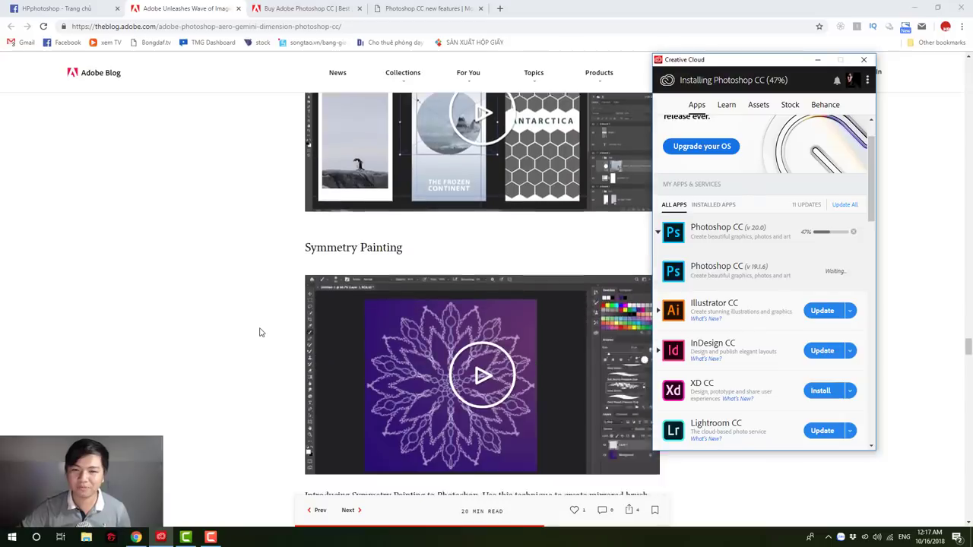
scroll(259, 333, down, 4)
scroll(257, 334, down, 4)
scroll(255, 334, down, 5)
scroll(255, 334, down, 5)
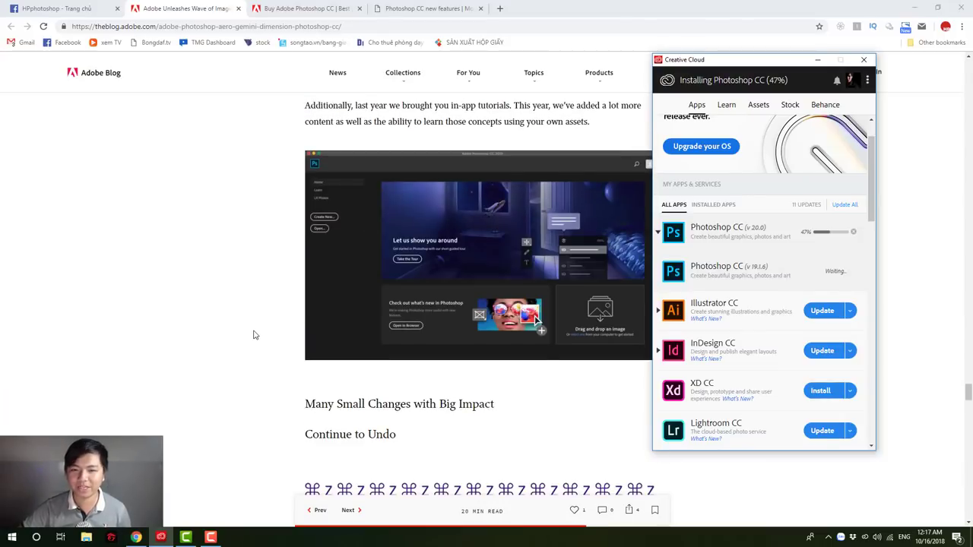
scroll(254, 335, down, 4)
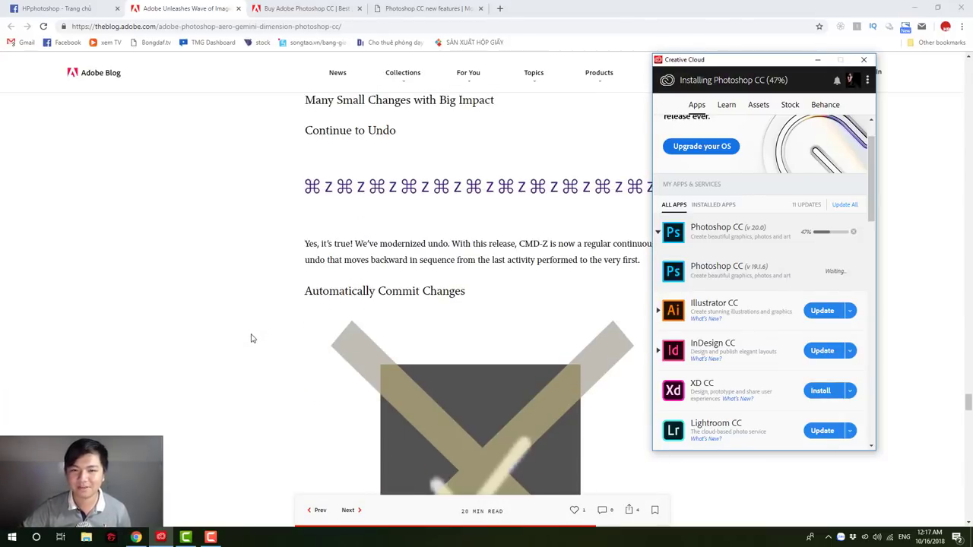
scroll(252, 339, up, 3)
scroll(251, 339, down, 3)
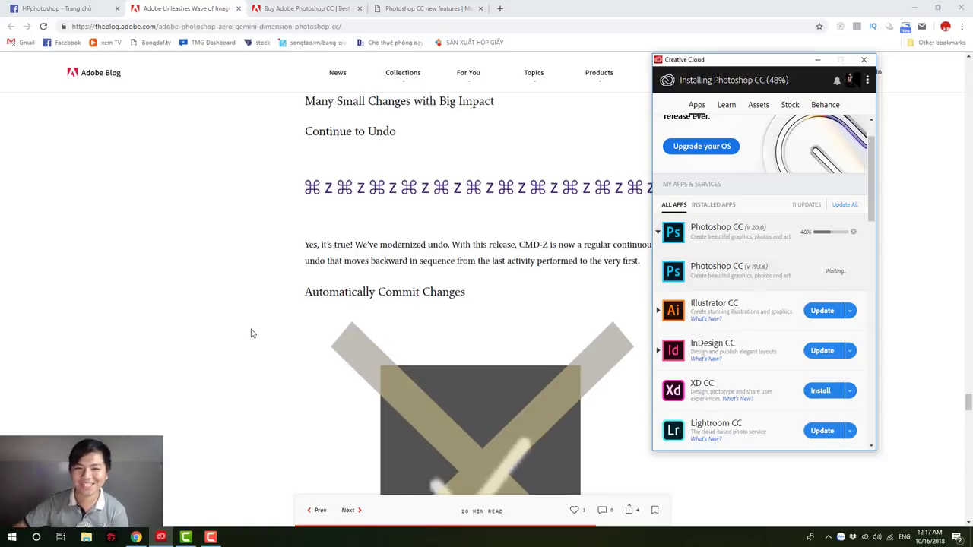
scroll(255, 324, up, 5)
scroll(259, 314, up, 1)
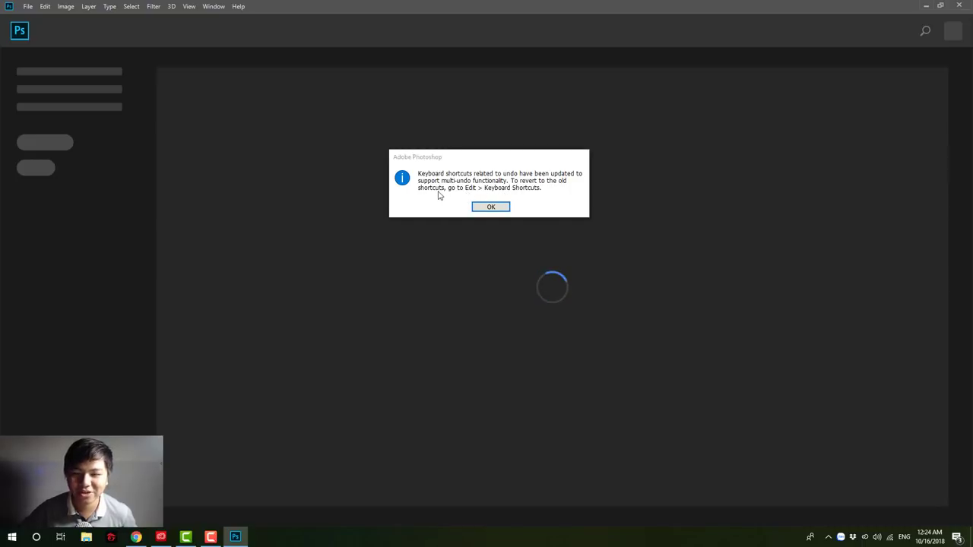
Step: Accept the notice that undo keyboard shortcuts changed for multi-undo
click(491, 207)
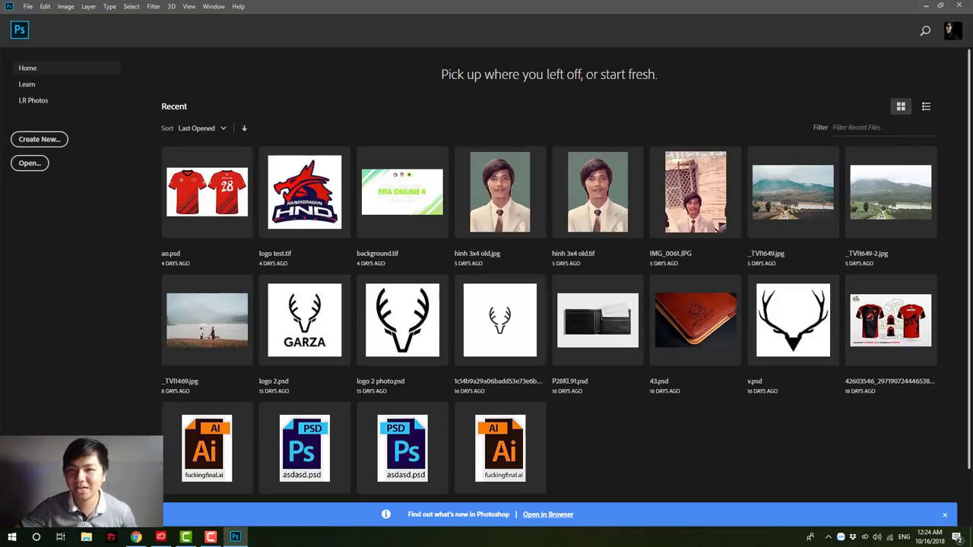
Step: Scroll the Photoshop Home screen and switch to the LR Photos page
scroll(634, 347, down, 1)
scroll(626, 408, up, 1)
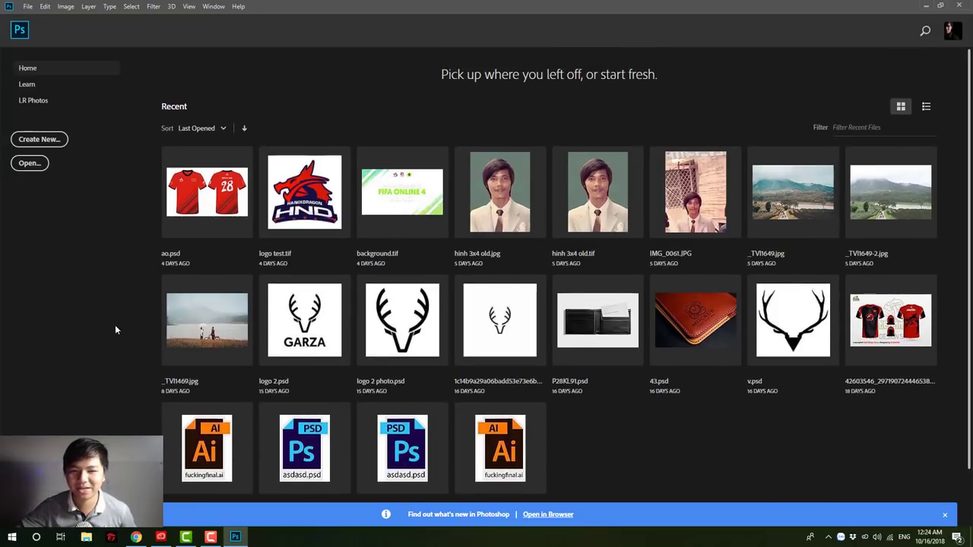
click(30, 105)
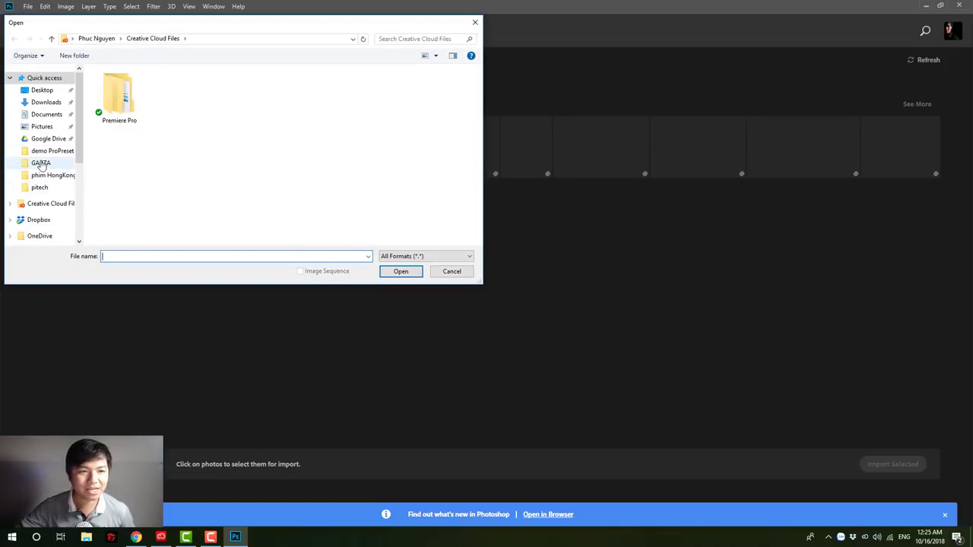
Step: Open KKK_6564.jpg from the Desktop folder 'hinh demo KienKaKa 24'
click(42, 90)
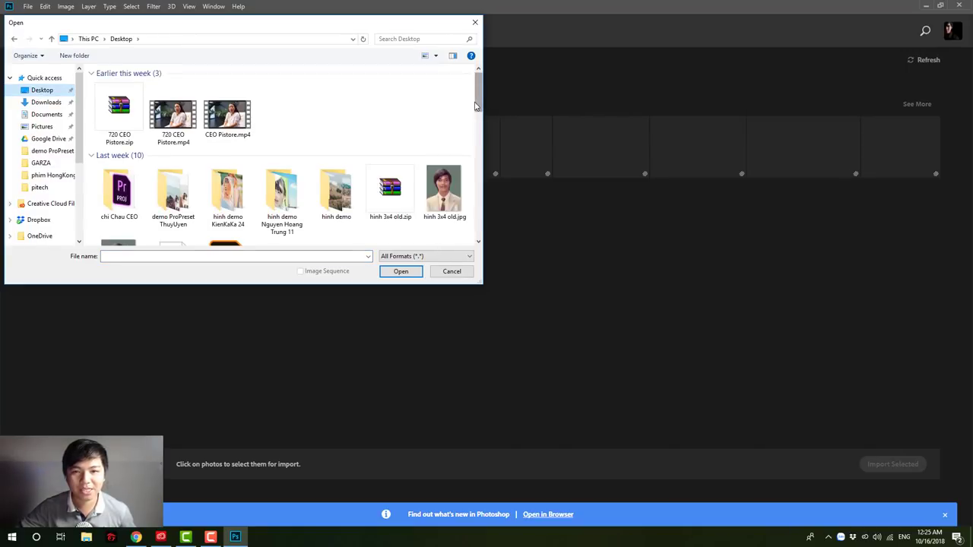
double_click(228, 194)
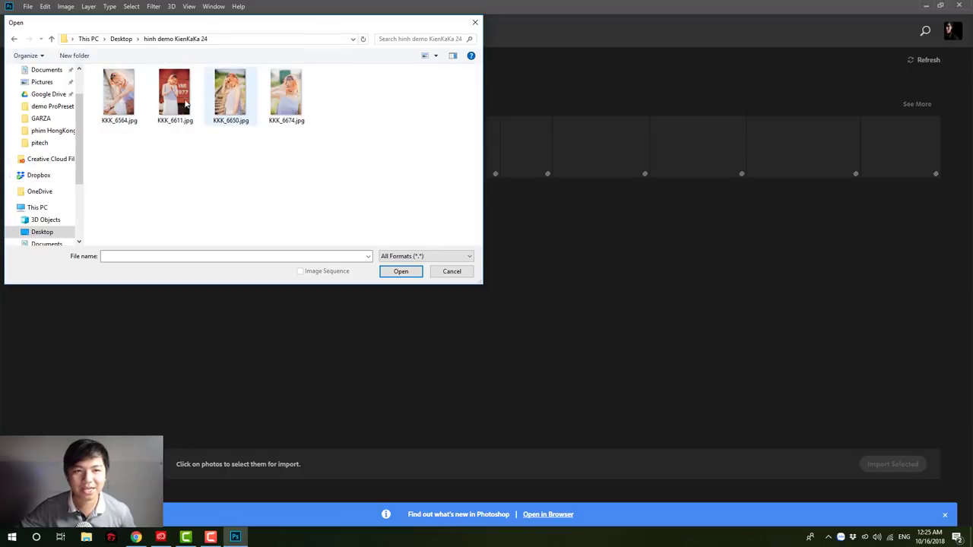
click(126, 95)
click(395, 271)
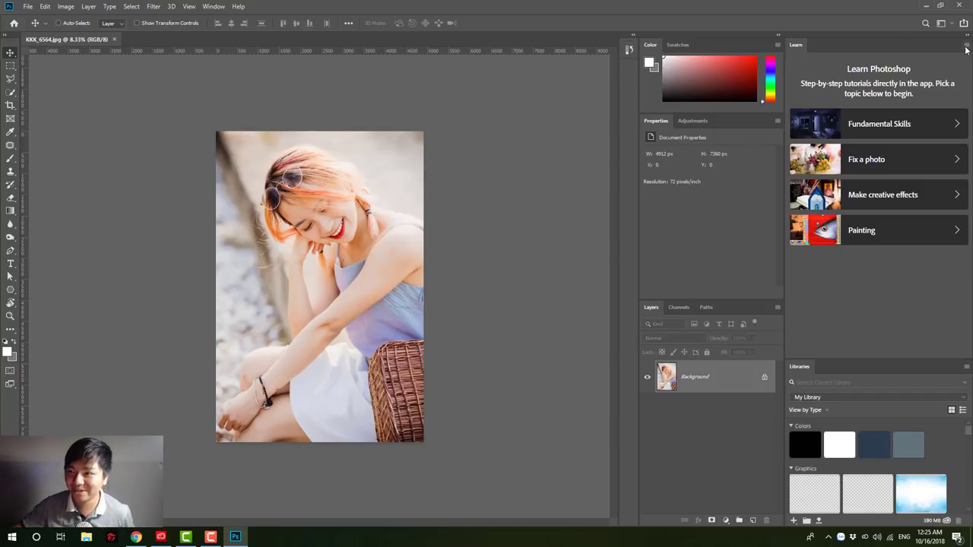
Step: Close the Learn and Libraries tab groups from their panel menus
click(967, 47)
click(955, 65)
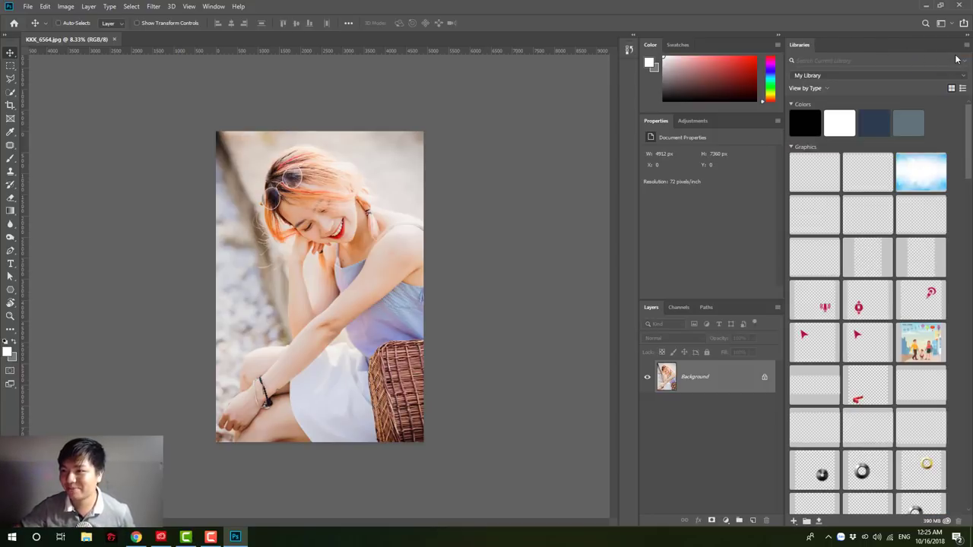
click(965, 47)
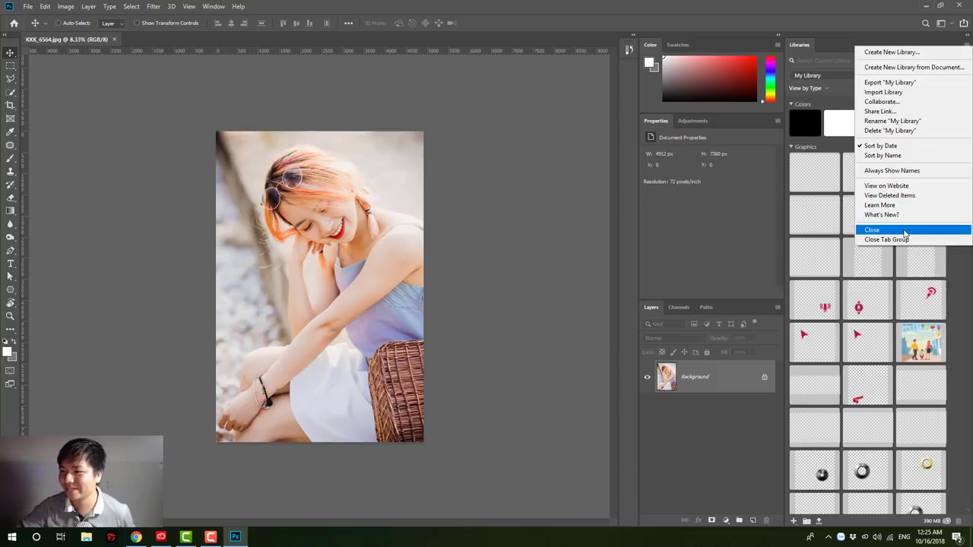
click(878, 227)
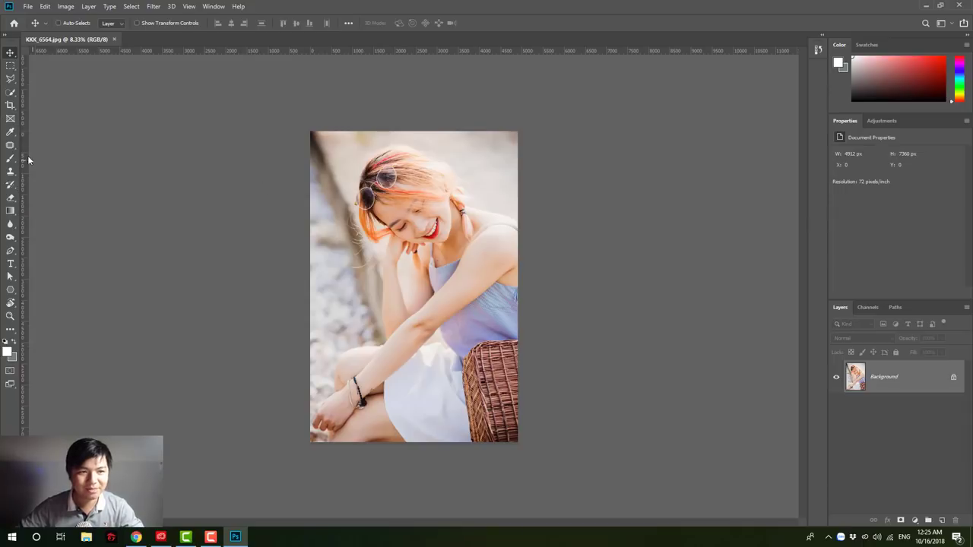
Step: Switch to Chrome's Adobe Blog tab and scroll to the 'Continue to Undo' section
click(135, 537)
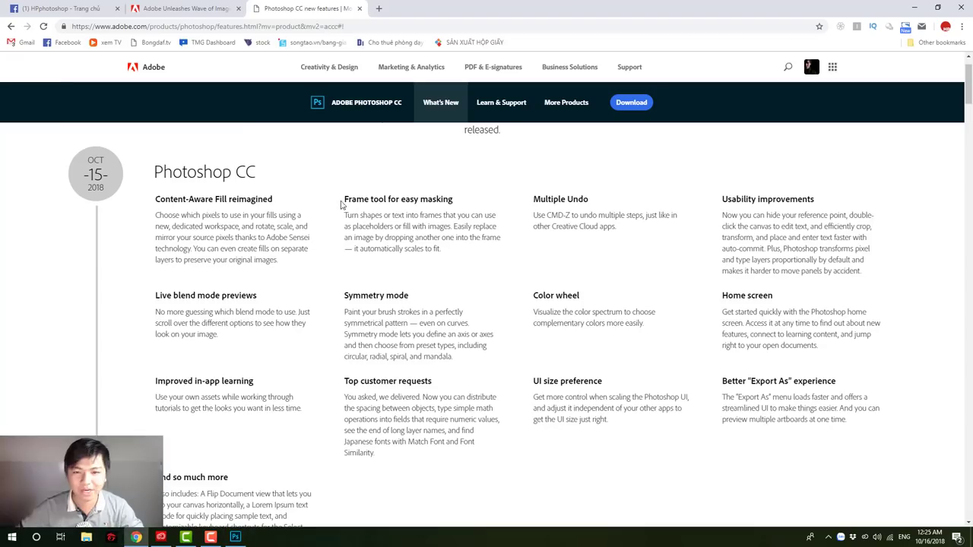
key(ctrl+shift+Tab)
scroll(145, 261, down, 5)
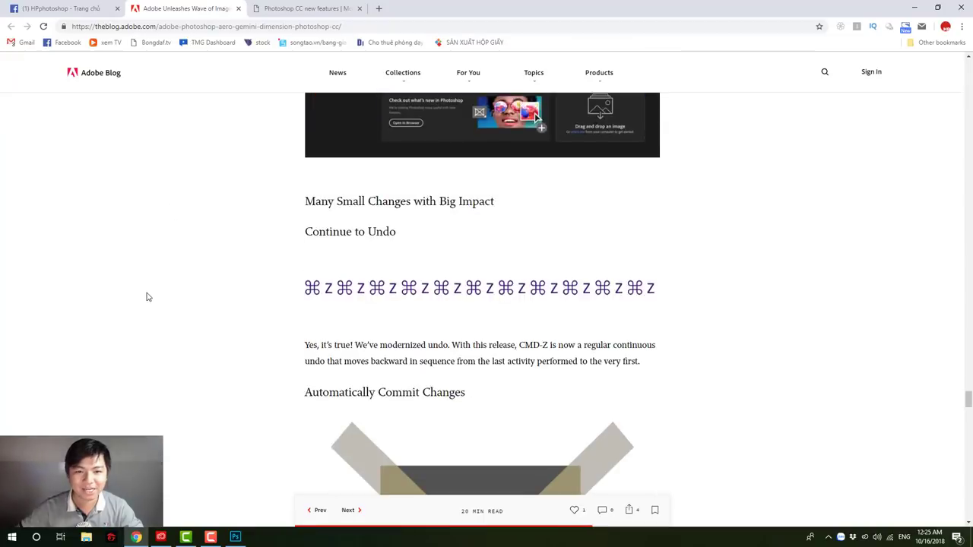
scroll(145, 296, down, 5)
scroll(142, 293, up, 4)
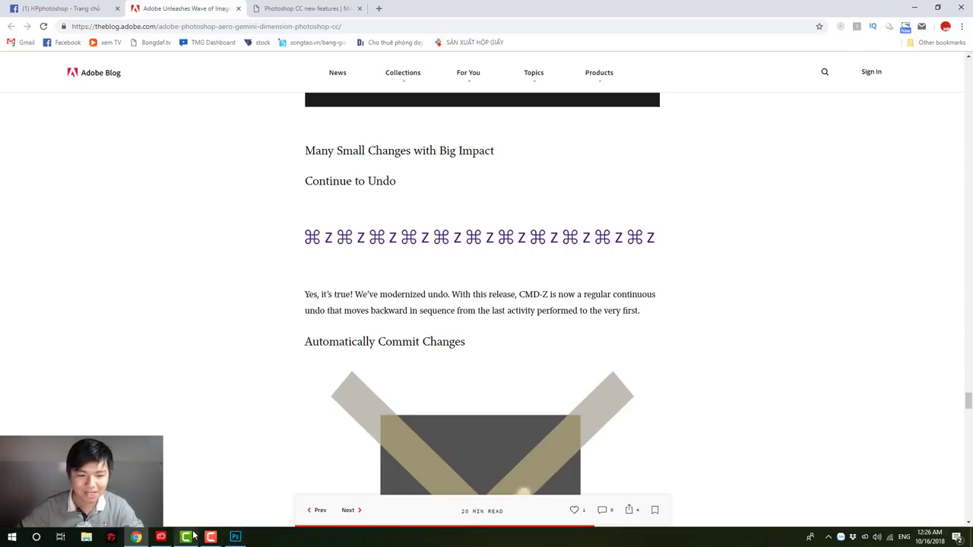
click(235, 537)
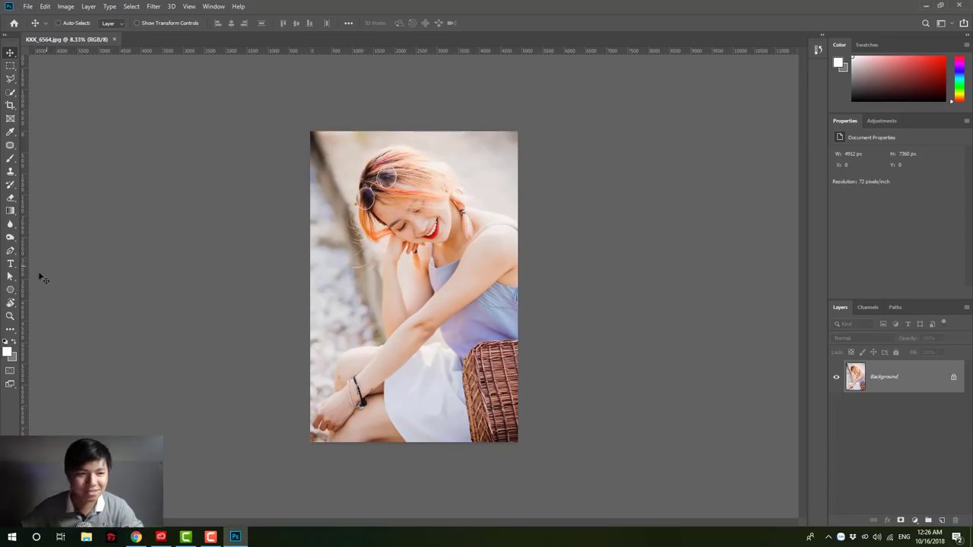
click(11, 159)
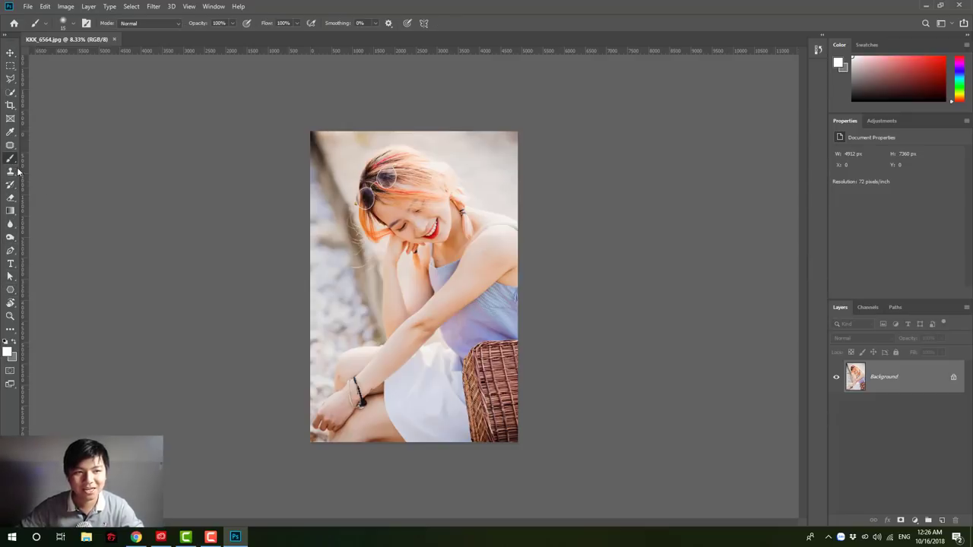
drag(383, 204, 462, 247)
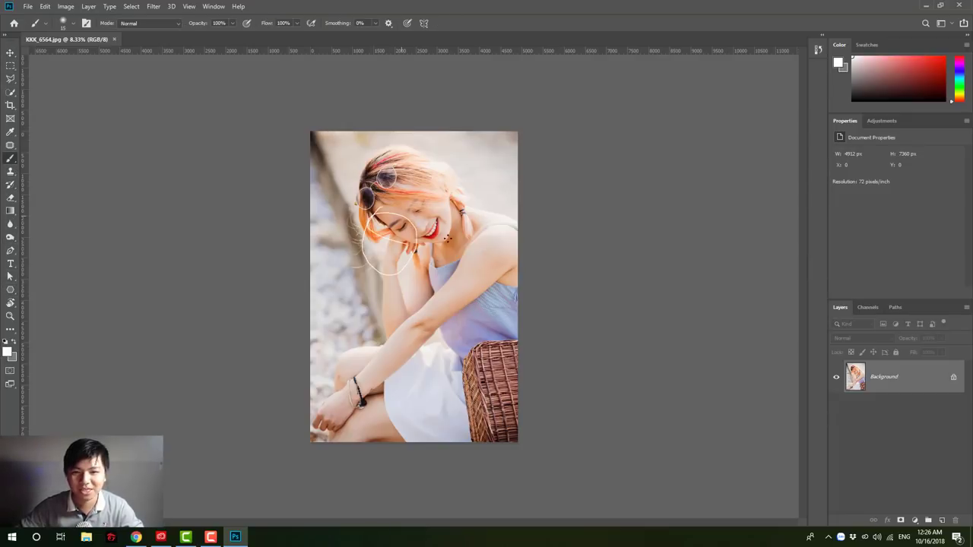
click(10, 66)
drag(352, 178, 437, 271)
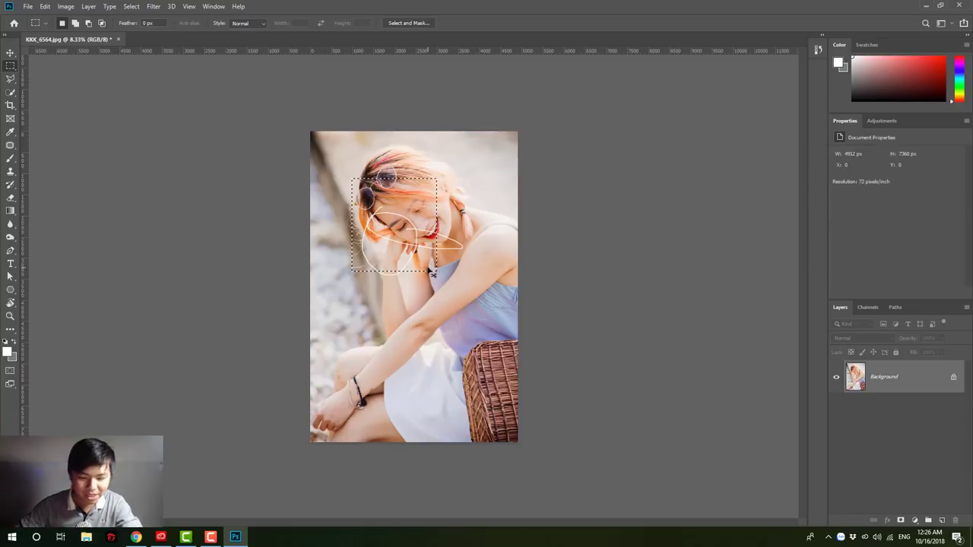
key(ctrl+j)
key(ctrl+e)
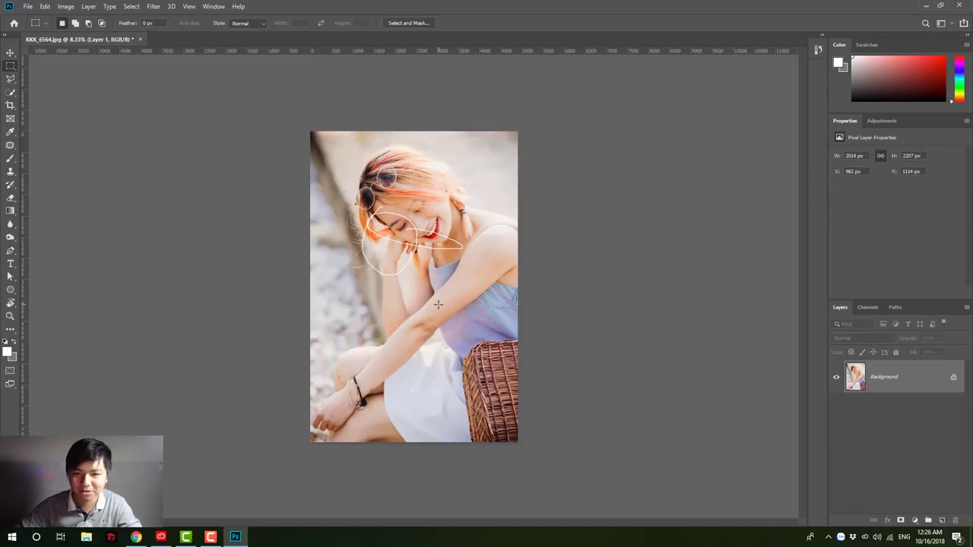
key(ctrl+d)
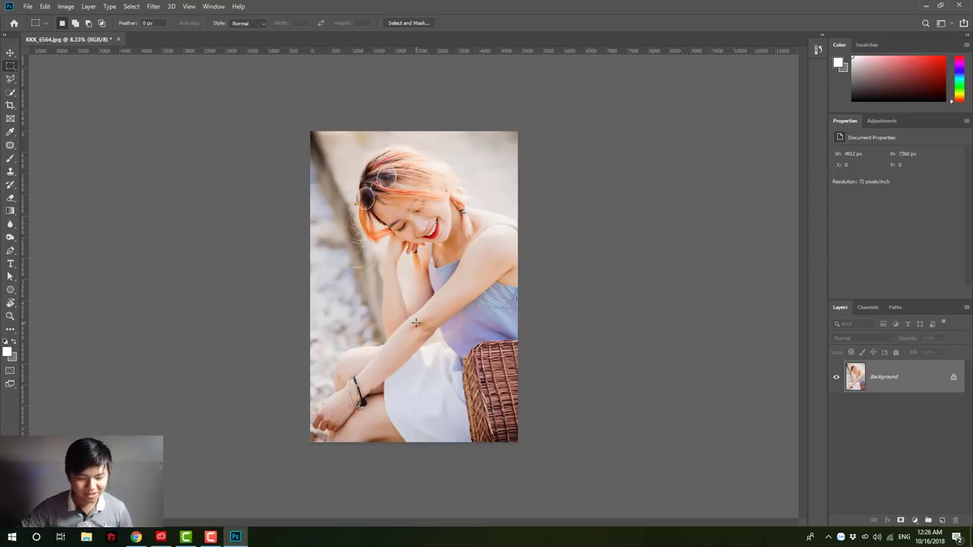
click(135, 537)
scroll(176, 335, down, 3)
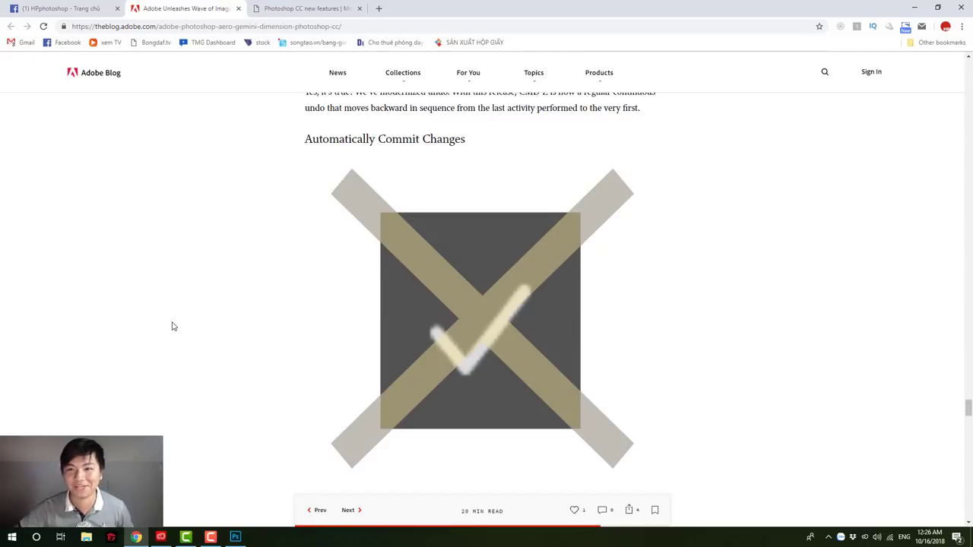
scroll(173, 326, up, 3)
scroll(172, 326, down, 1)
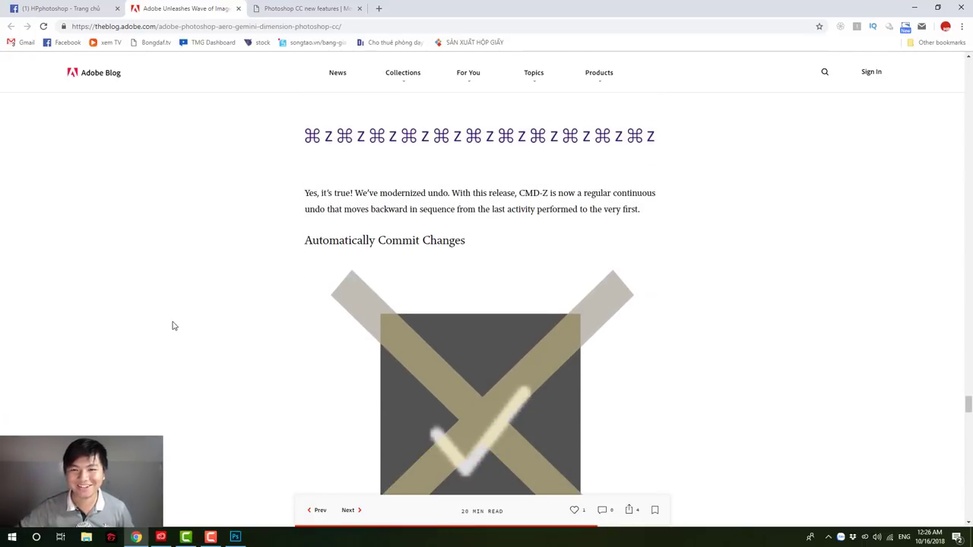
scroll(172, 326, down, 1)
scroll(172, 326, down, 1)
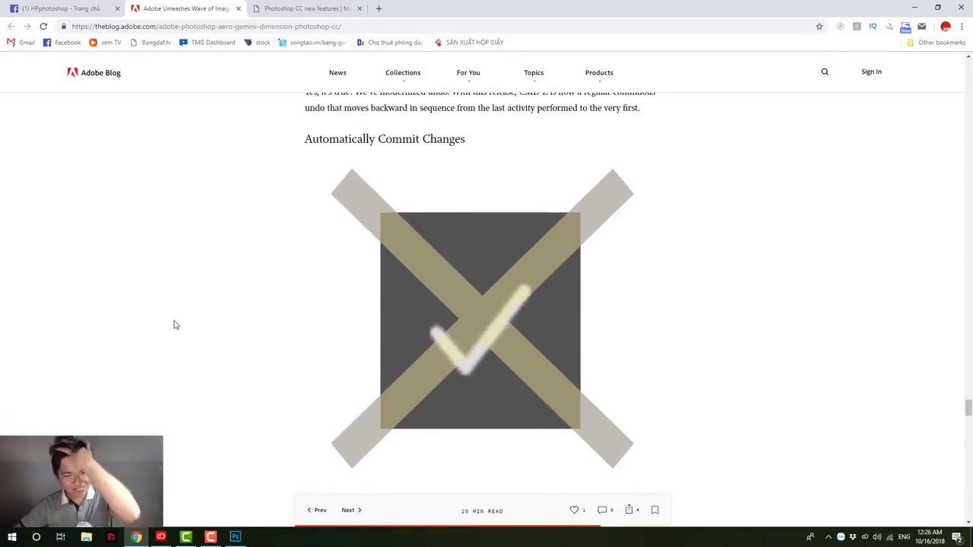
scroll(176, 318, down, 1)
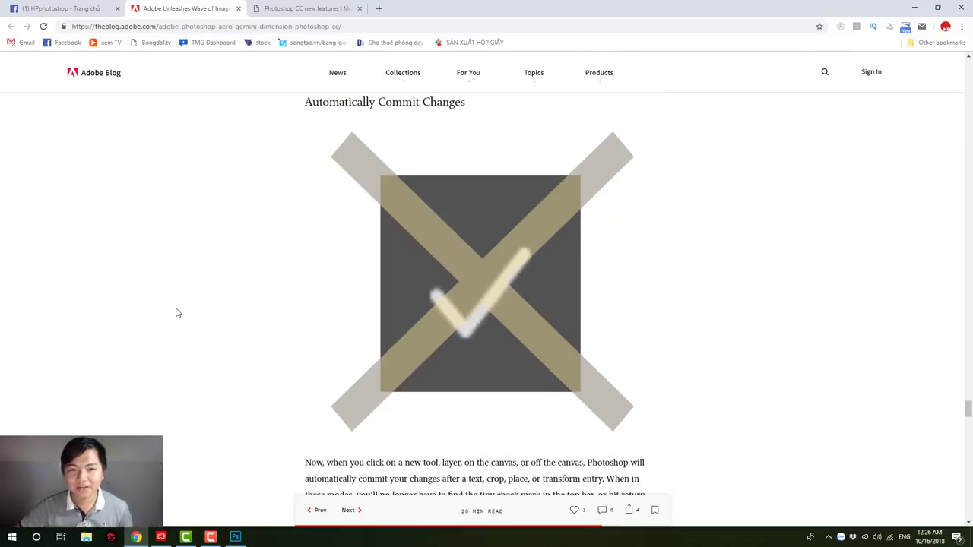
scroll(228, 251, up, 1)
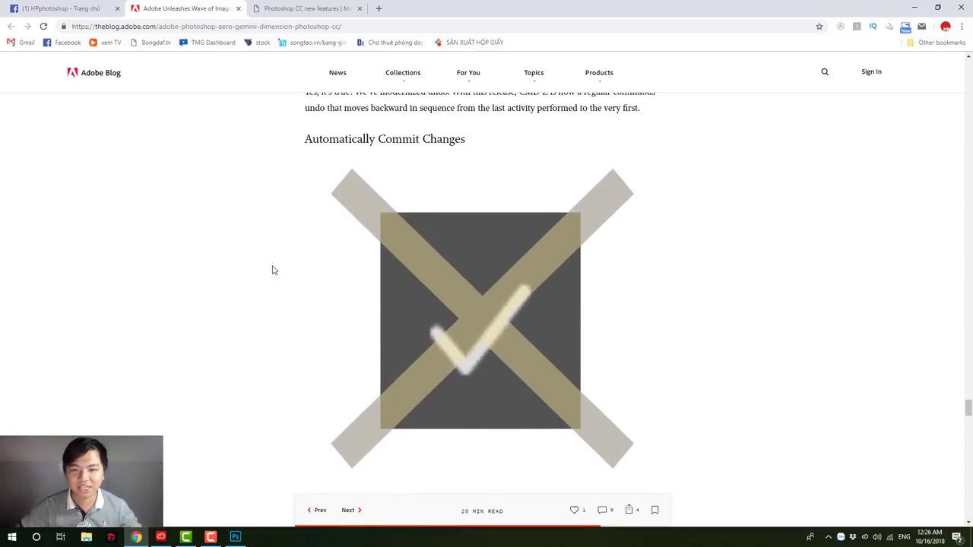
scroll(247, 353, down, 1)
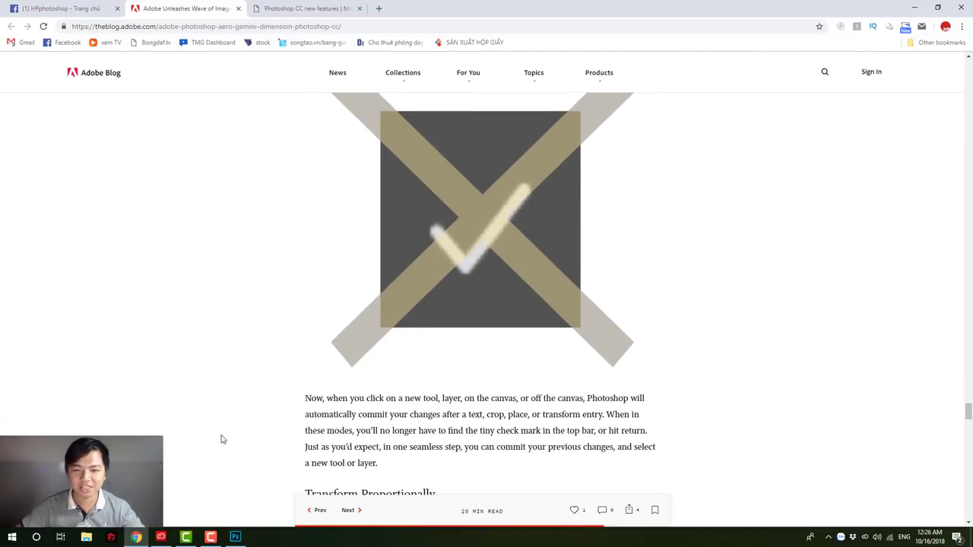
click(235, 536)
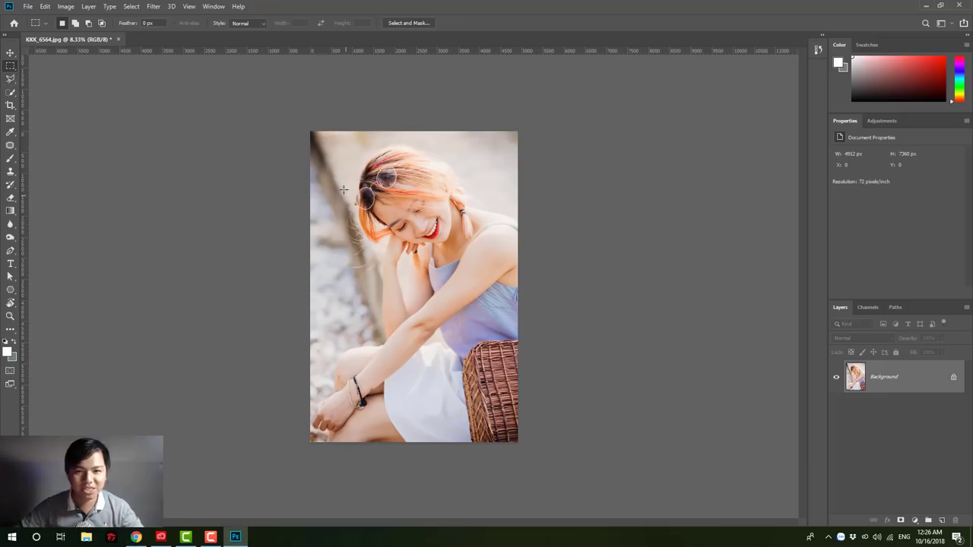
drag(357, 199, 432, 270)
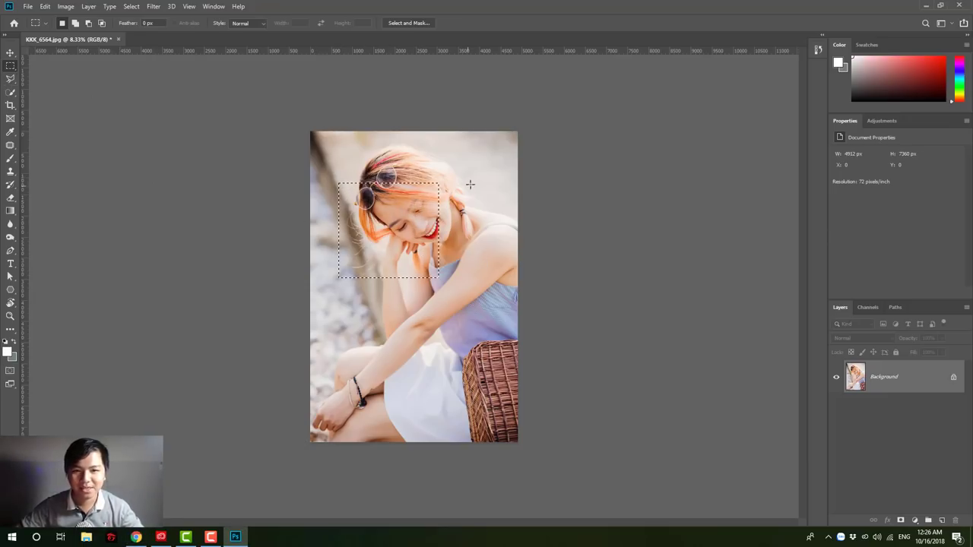
drag(359, 175, 459, 248)
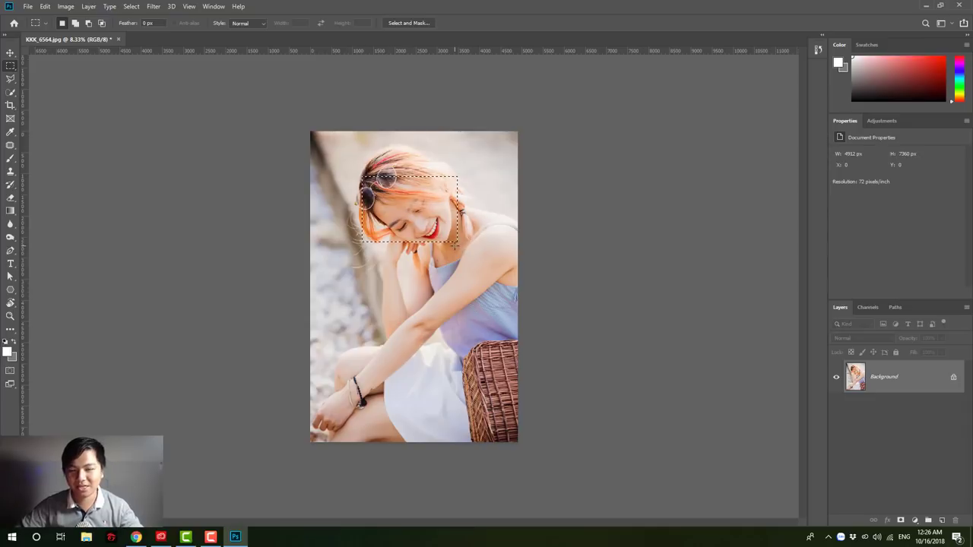
drag(350, 172, 451, 271)
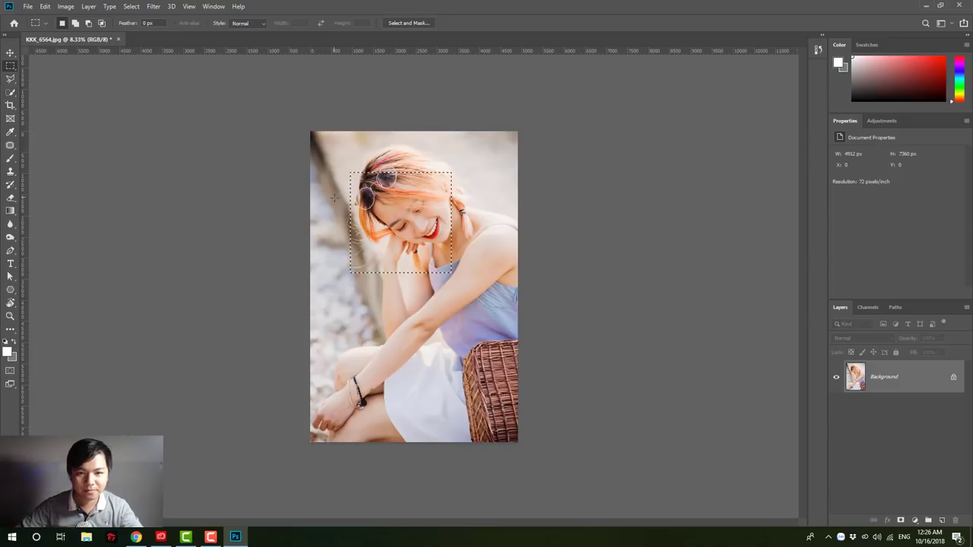
key(ctrl+t)
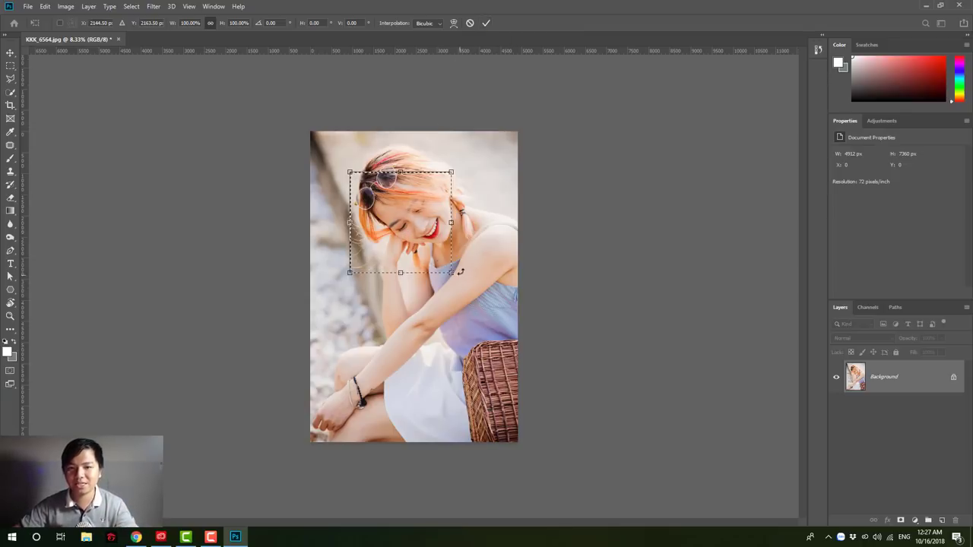
drag(454, 272, 502, 323)
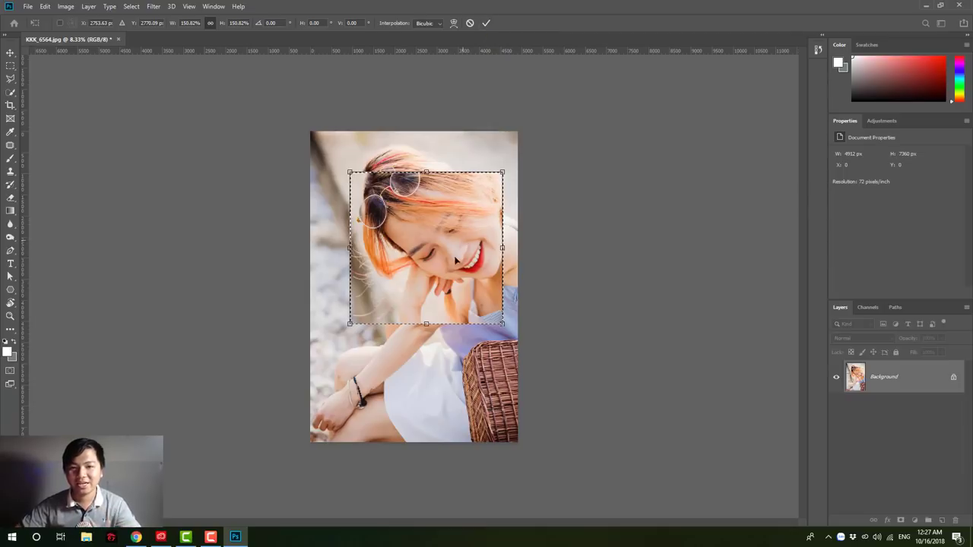
key(Return)
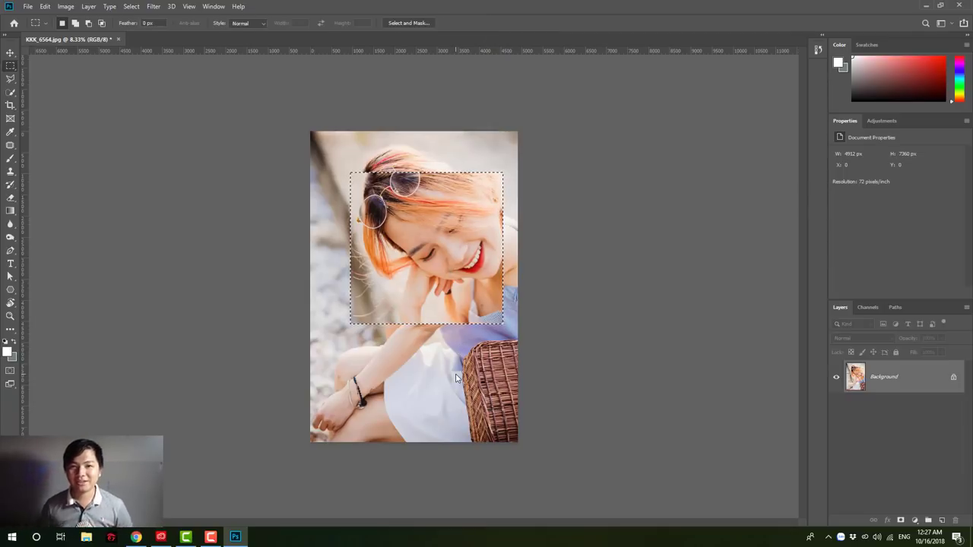
key(ctrl+d)
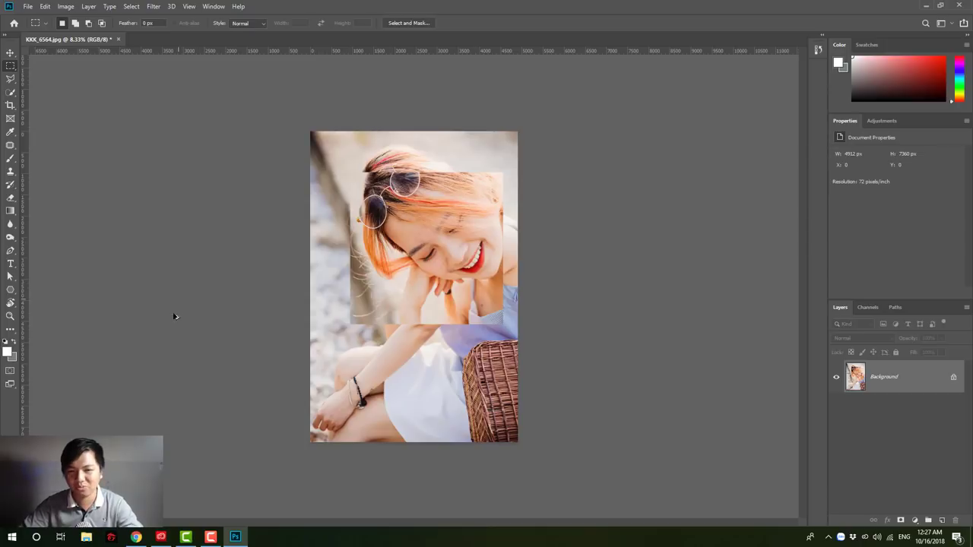
key(ctrl+z)
key(ctrl+z)
key(ctrl+z)
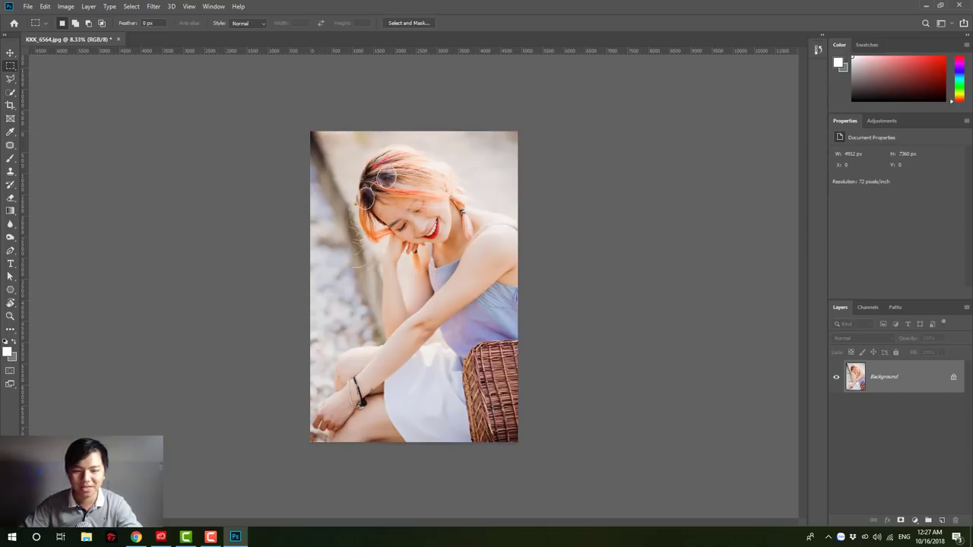
click(135, 537)
scroll(239, 298, down, 3)
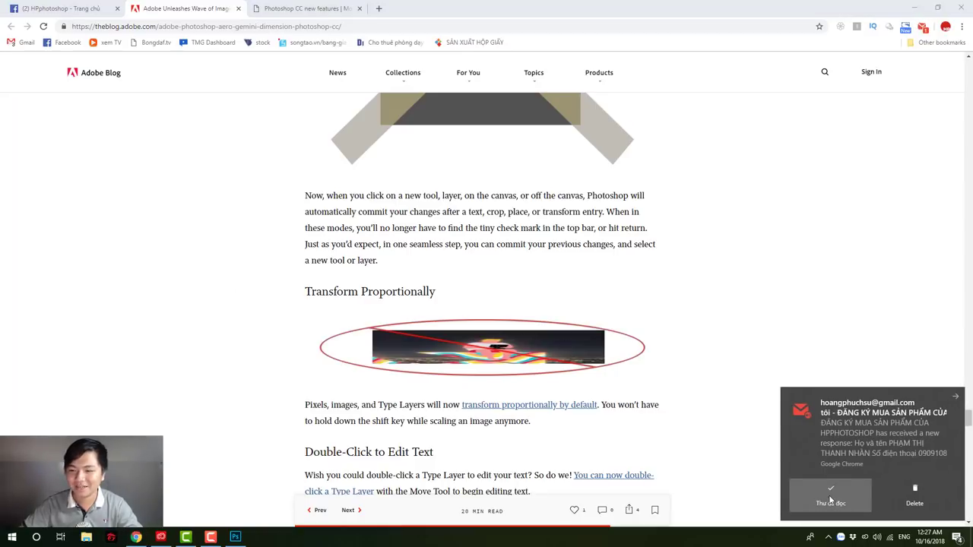
click(832, 498)
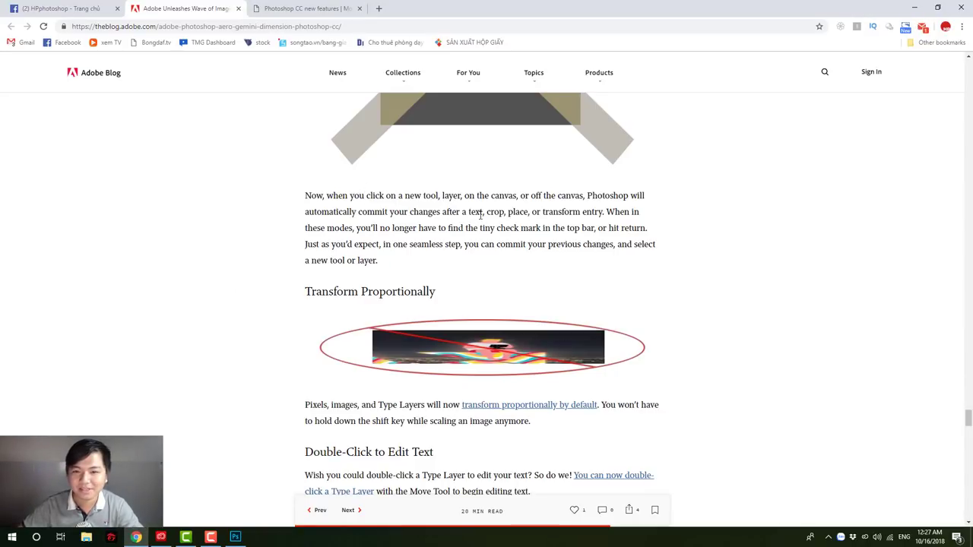
mouse_move(478, 213)
mouse_down()
mouse_move(550, 214)
mouse_move(600, 228)
mouse_up()
click(548, 213)
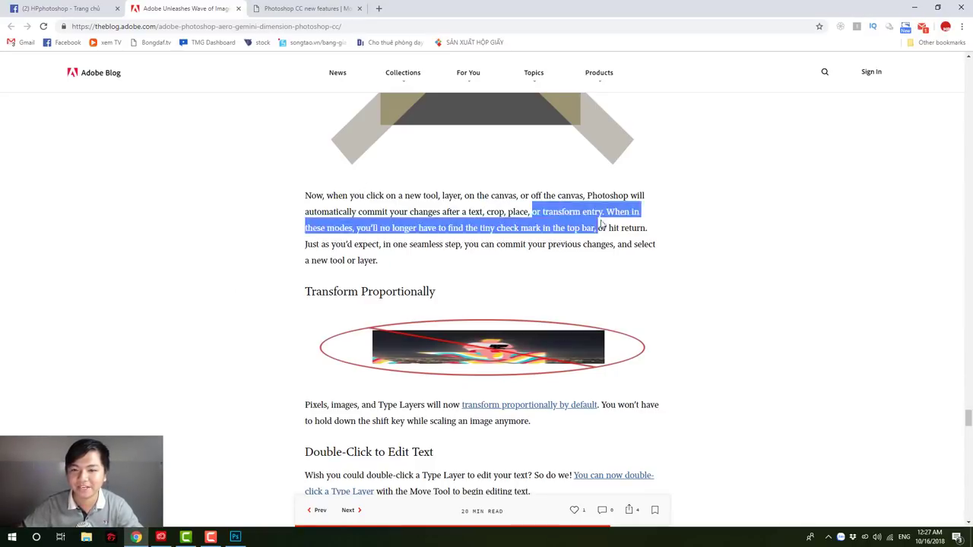
click(537, 210)
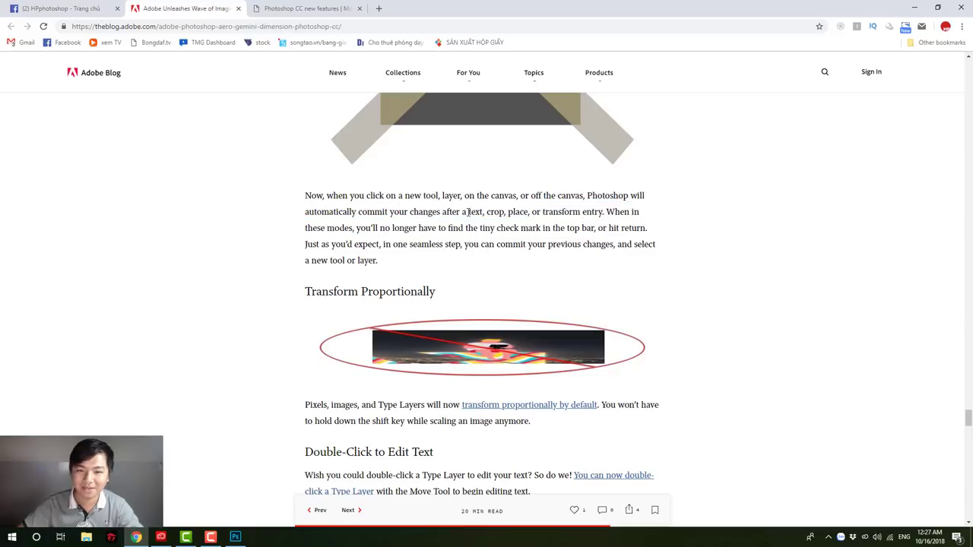
drag(464, 212, 585, 216)
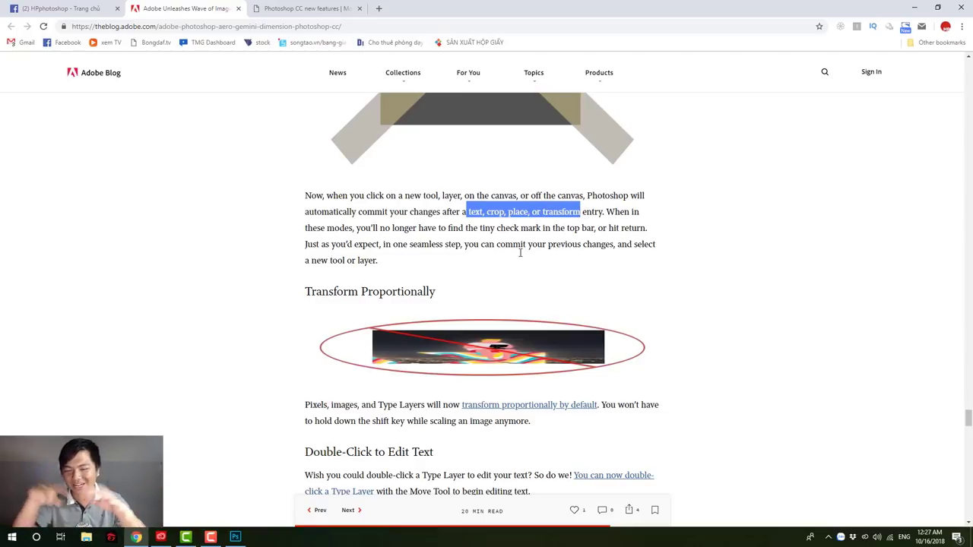
scroll(520, 253, up, 4)
scroll(520, 253, down, 5)
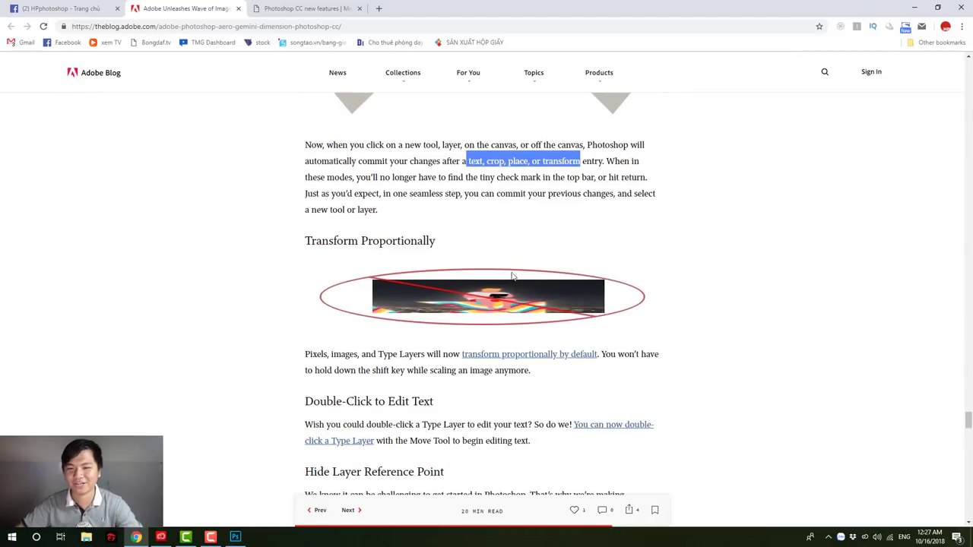
click(684, 268)
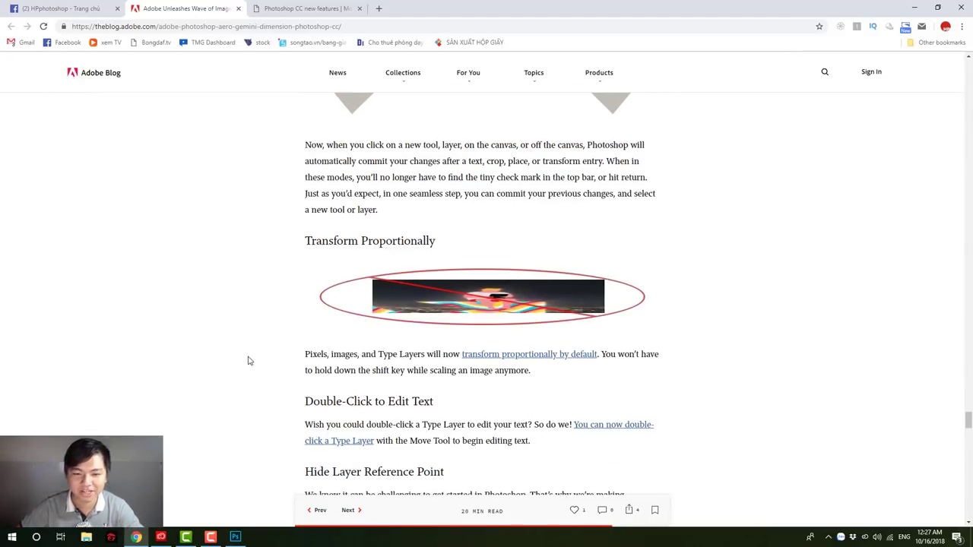
scroll(444, 343, down, 1)
click(235, 537)
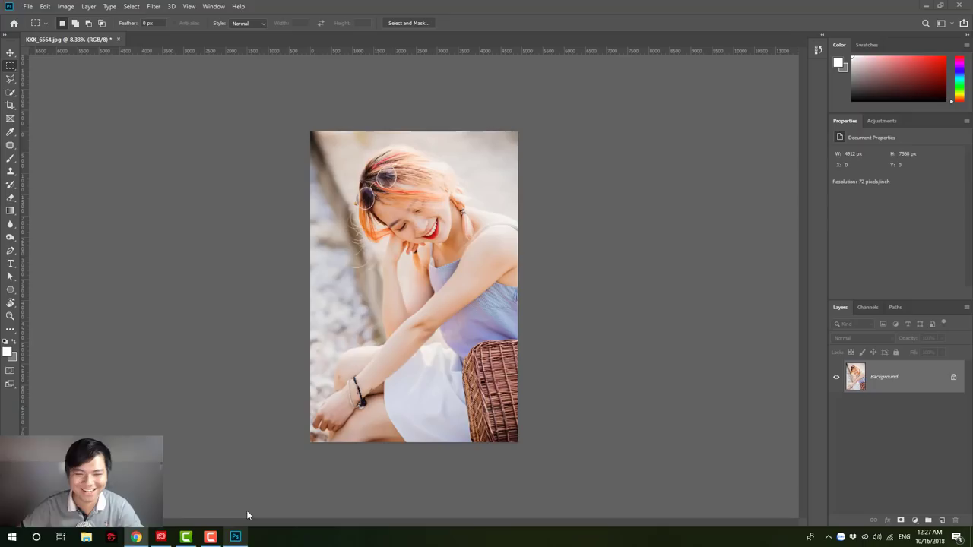
Step: Open File Explorer, move it aside, and open the demo photo folder on the Desktop
click(86, 537)
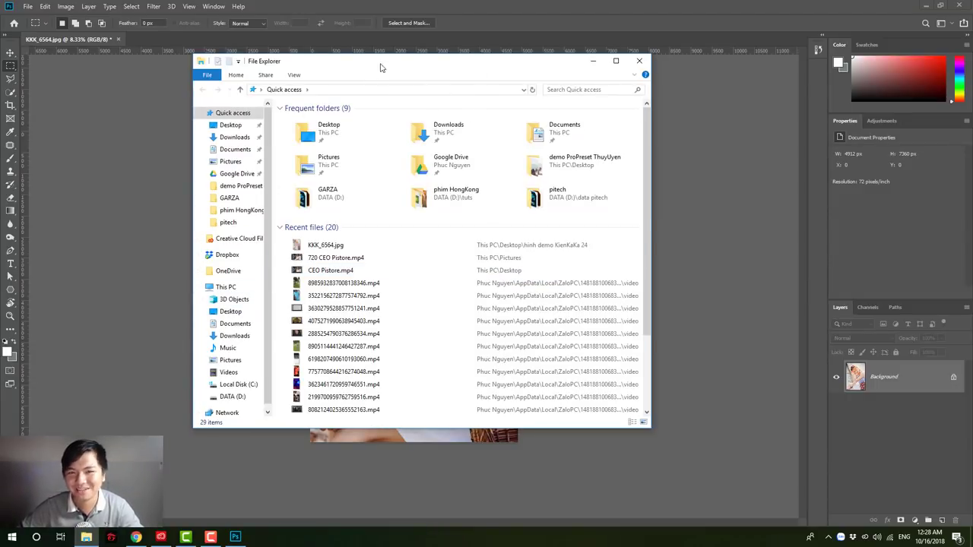
drag(380, 64, 660, 66)
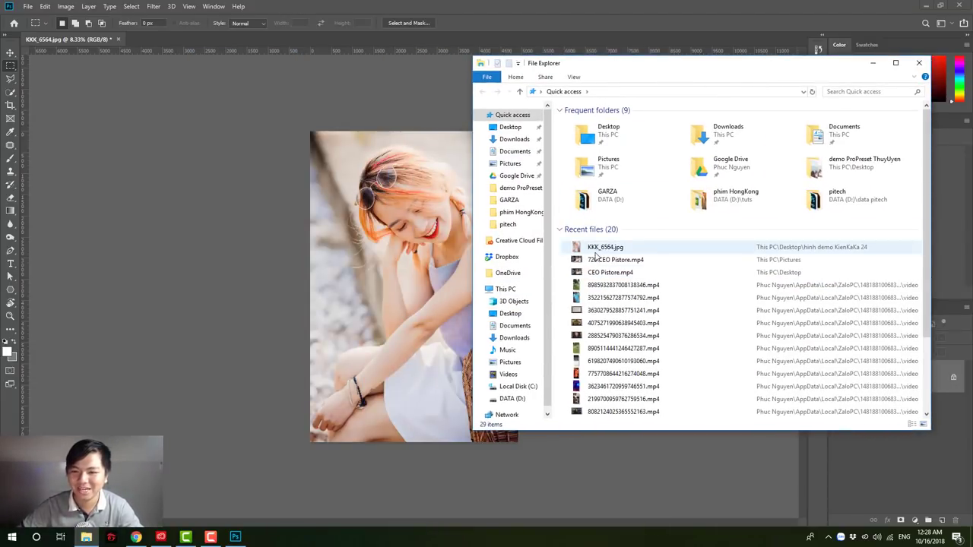
scroll(597, 304, down, 2)
scroll(597, 320, down, 2)
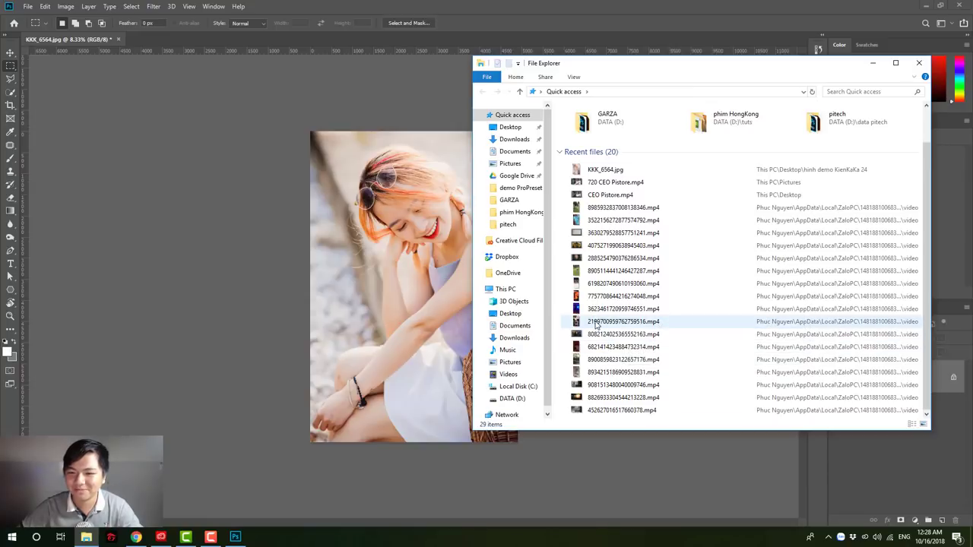
click(510, 313)
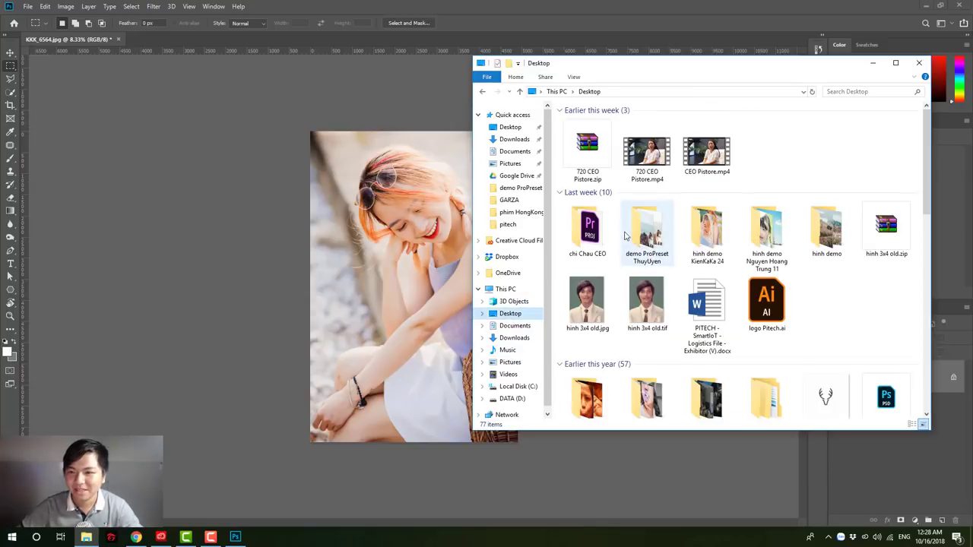
double_click(760, 240)
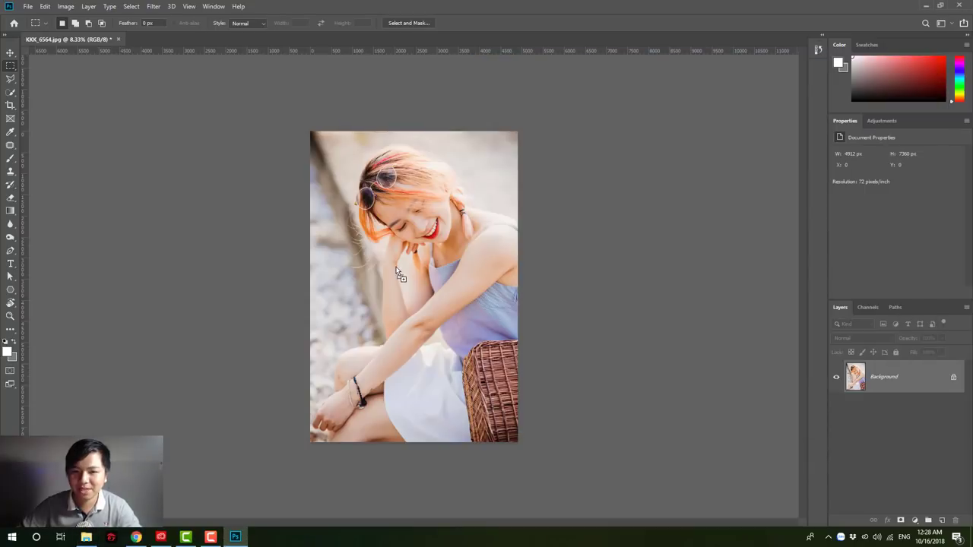
Step: Place DSC_5972.jpg on the portrait as a layer and scale it proportionally
drag(593, 142, 403, 271)
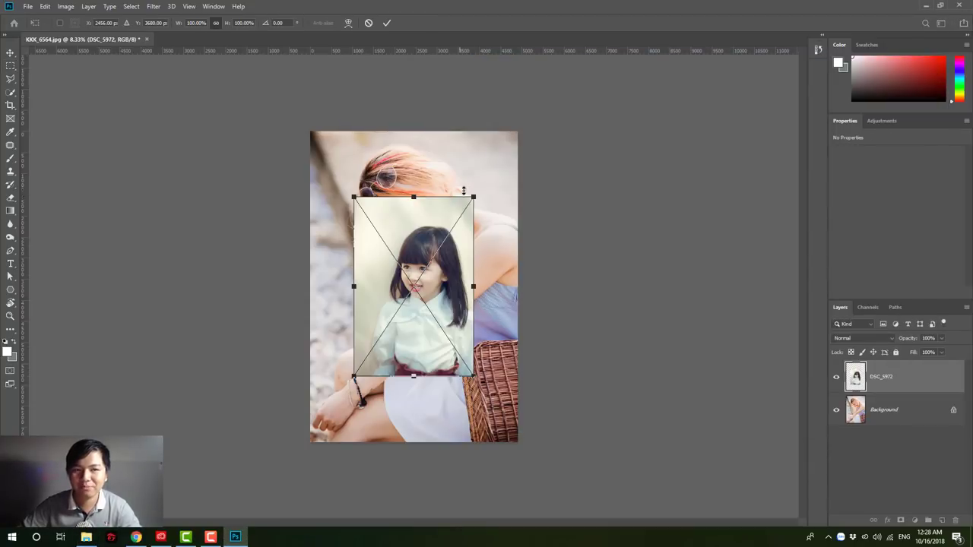
drag(472, 196, 515, 241)
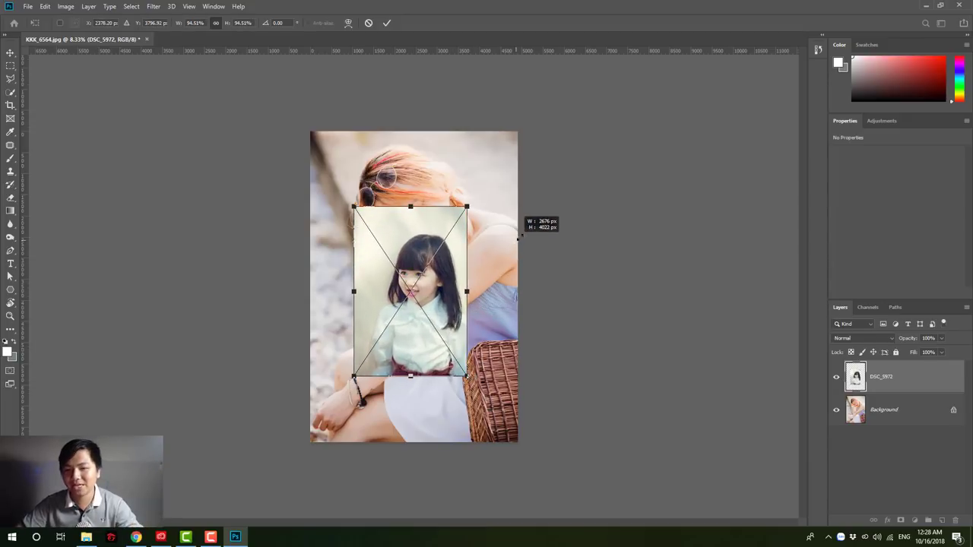
drag(515, 241, 527, 225)
key(Return)
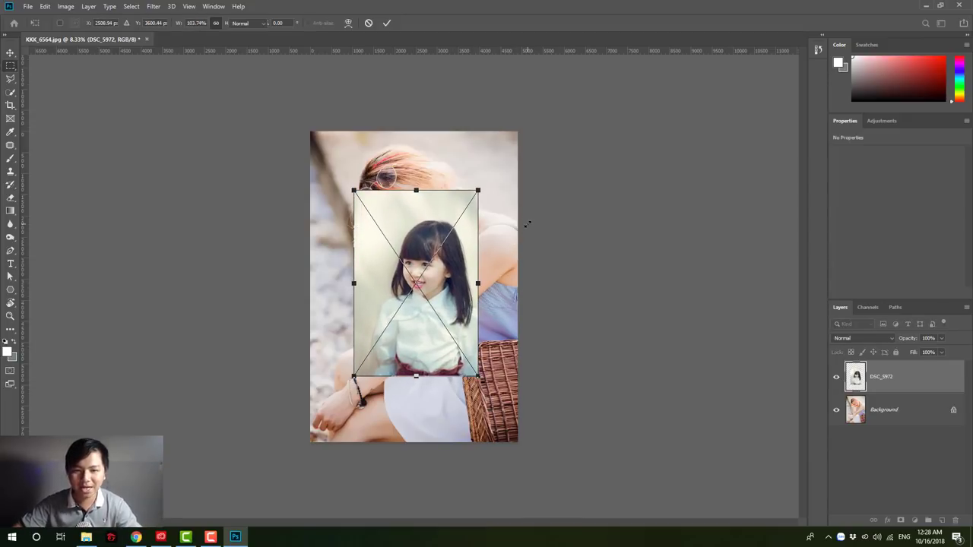
Step: Rescale the DSC_5972 layer with proportional scaling toggled
key(ctrl+t)
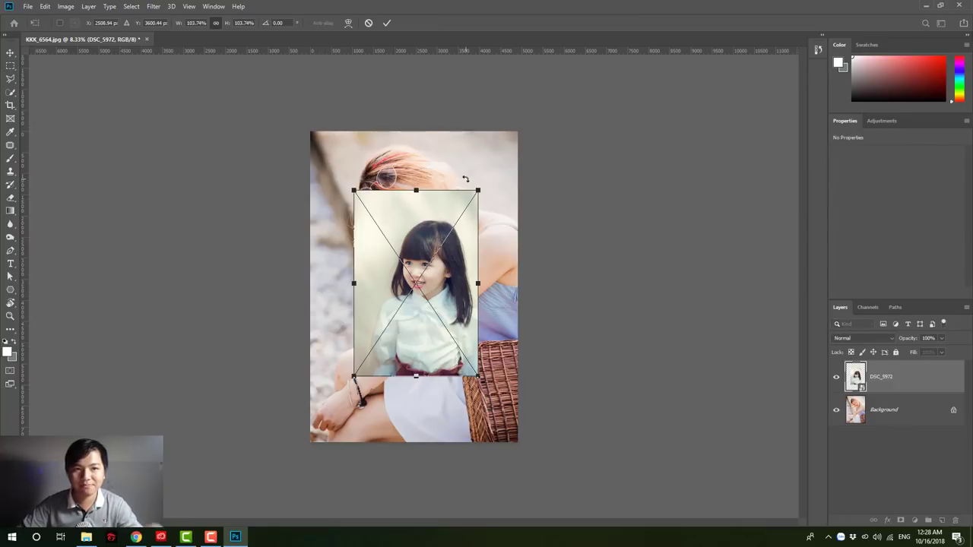
drag(479, 192, 453, 246)
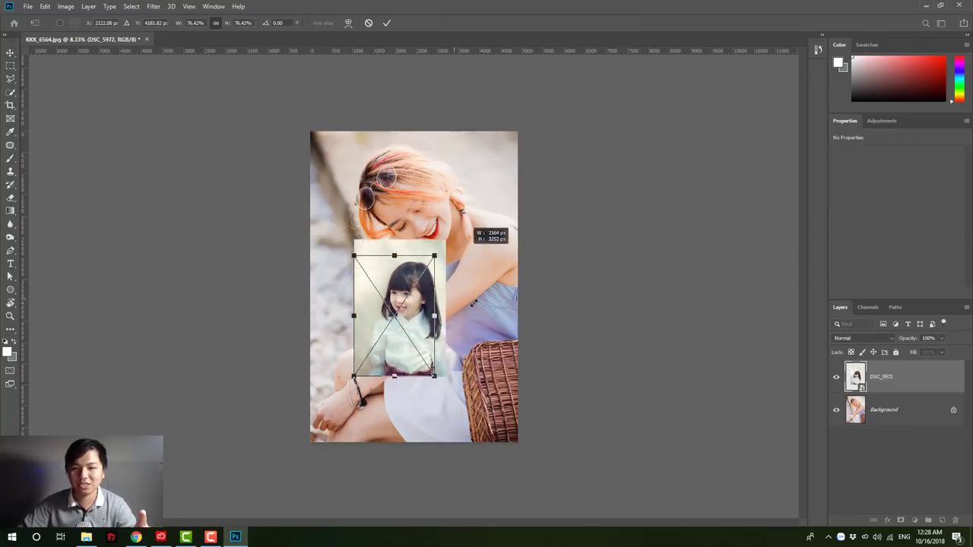
click(216, 23)
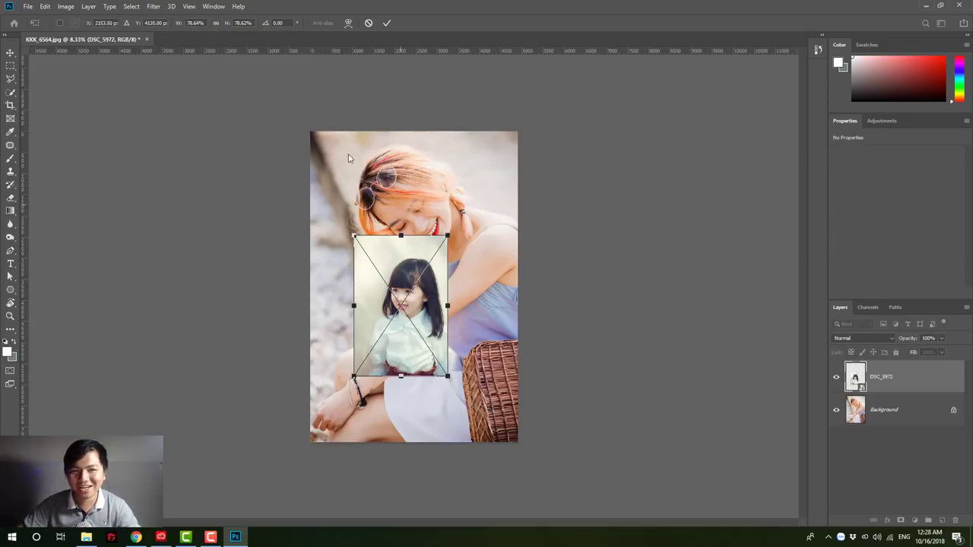
drag(449, 236, 446, 239)
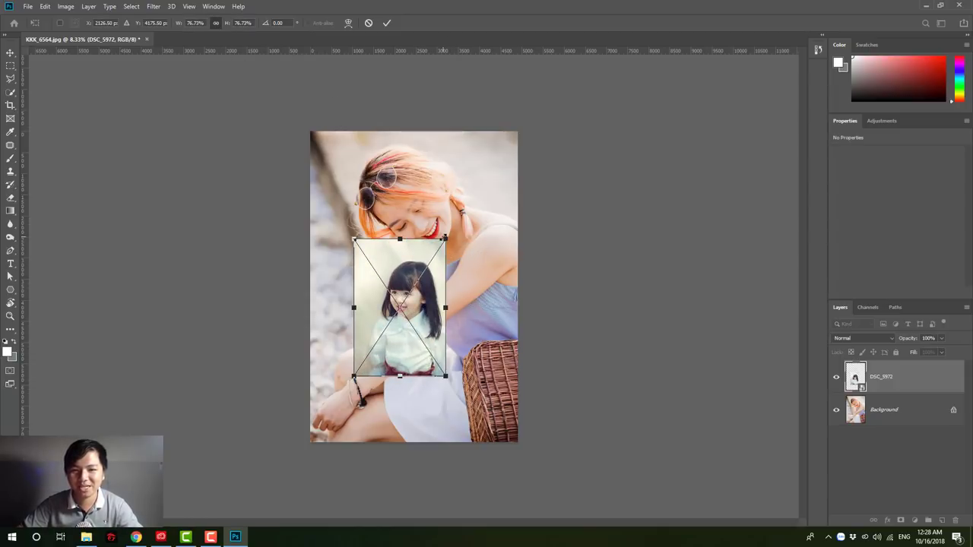
drag(445, 238, 448, 235)
key(Return)
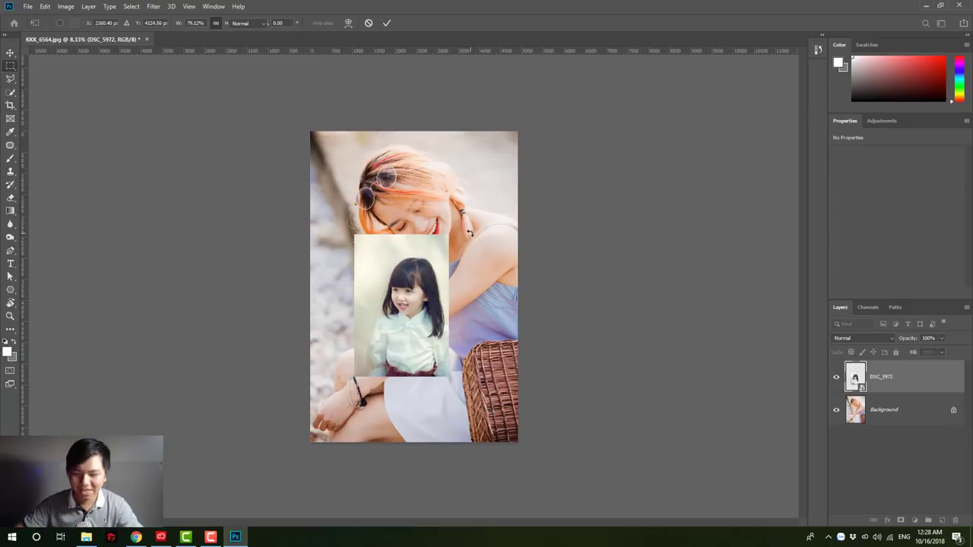
Step: Transform the child photo layer again, enlarging it to about 115%
key(b)
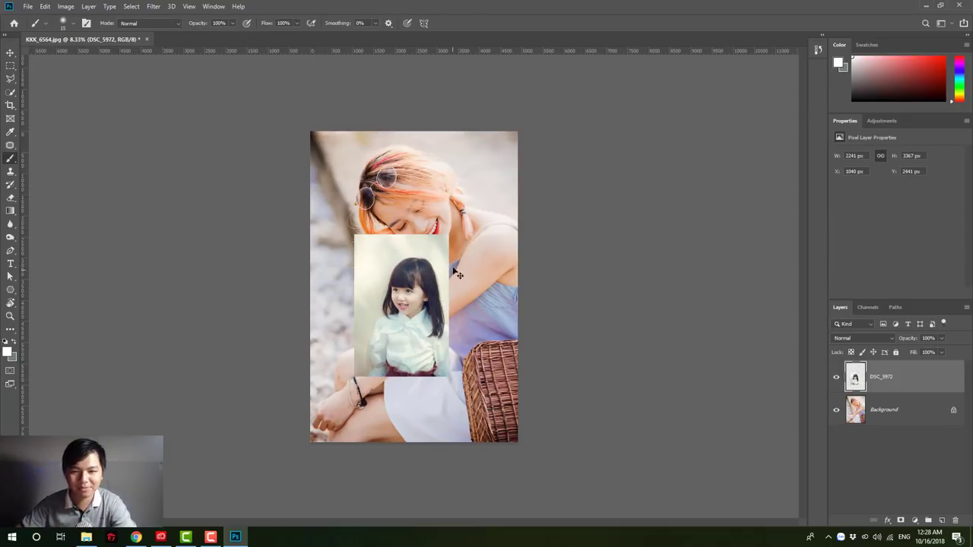
key(ctrl+t)
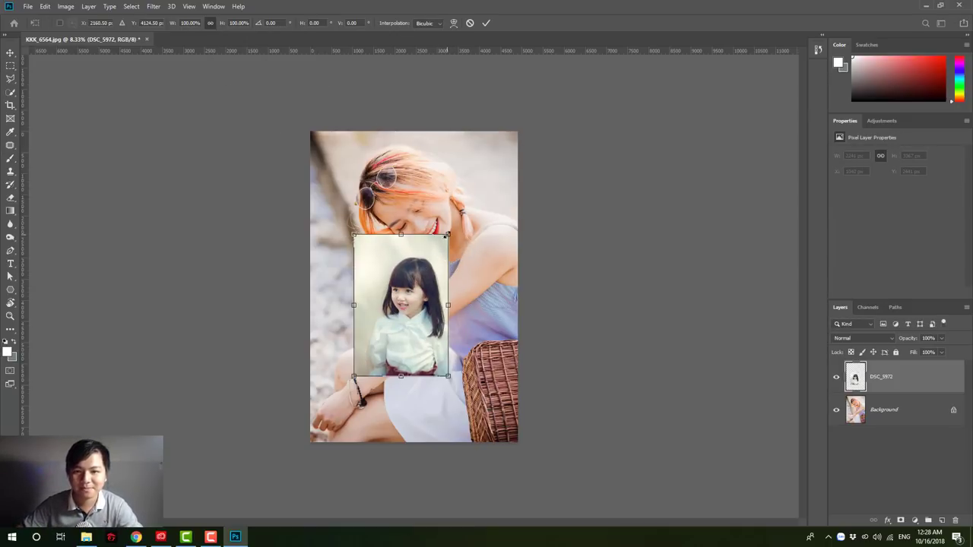
mouse_move(446, 235)
mouse_down()
mouse_move(482, 257)
mouse_move(470, 176)
mouse_move(469, 207)
mouse_move(479, 196)
mouse_up()
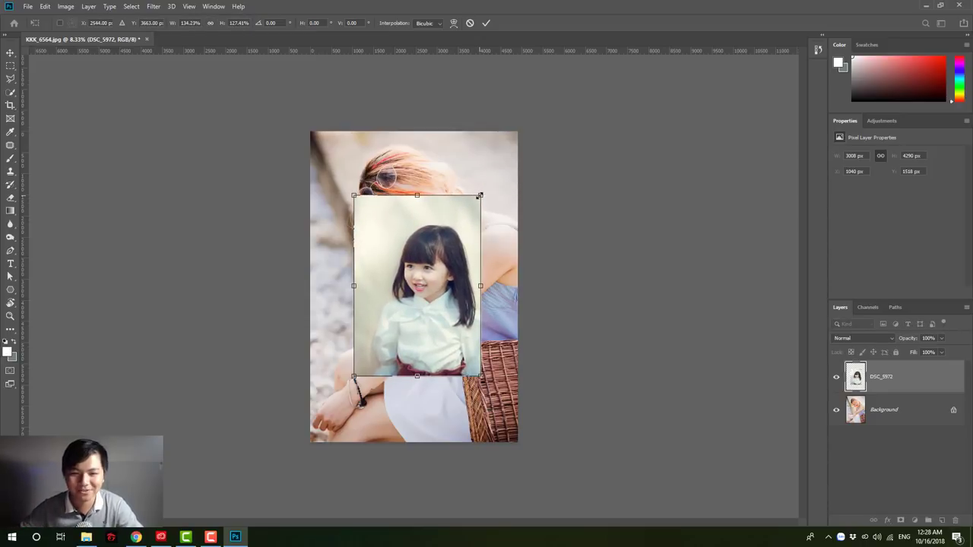
key(ctrl+z)
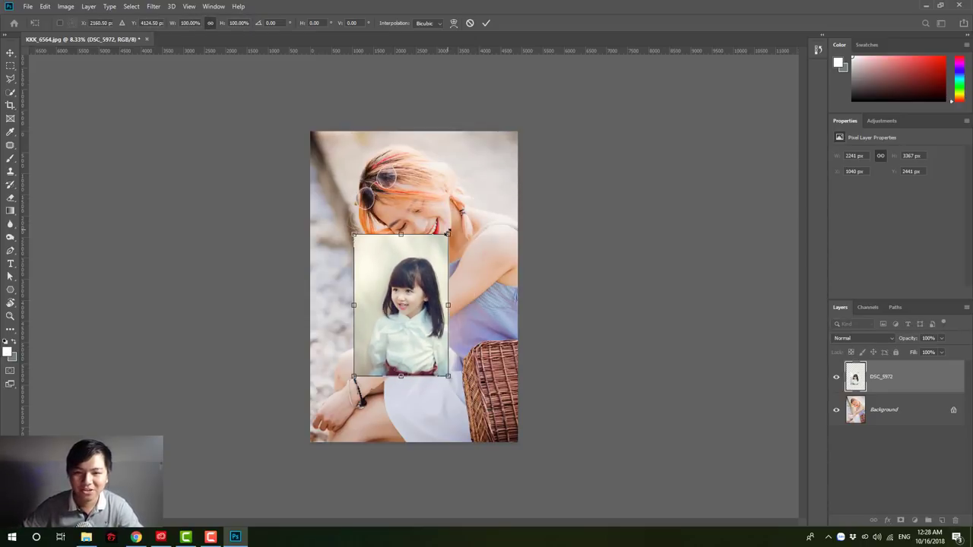
drag(448, 234, 470, 216)
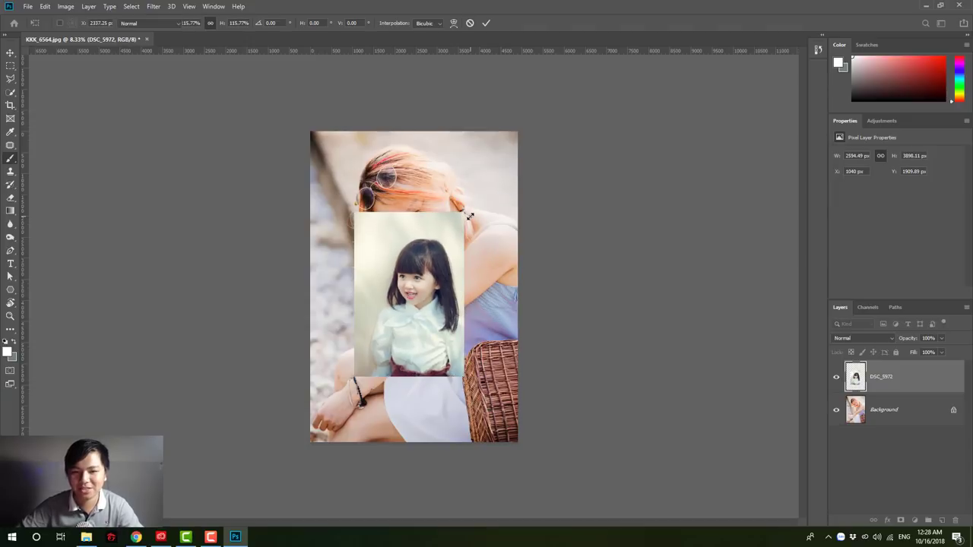
Step: Delete the placed DSC_5972 layer and return to the demo folder, selecting DSC_5991.jpg
key(Return)
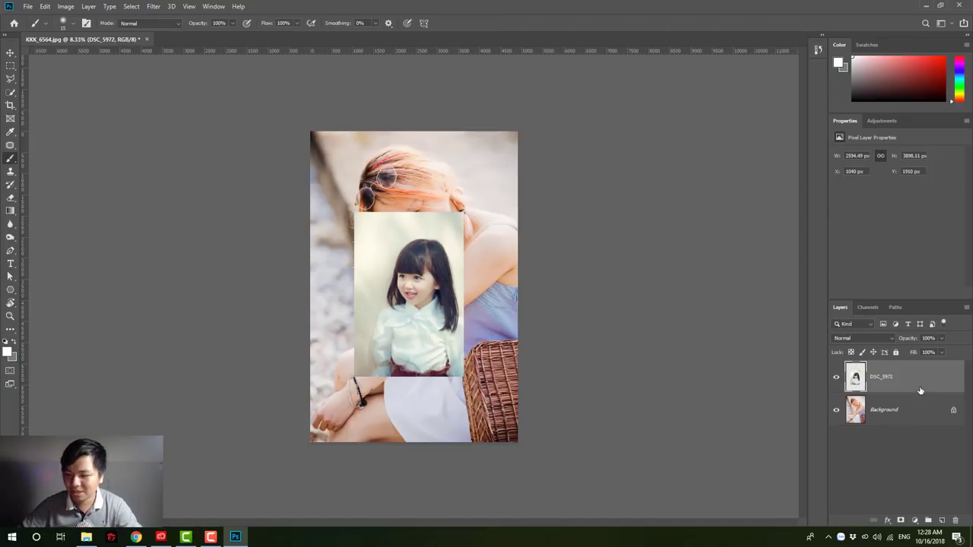
key(Delete)
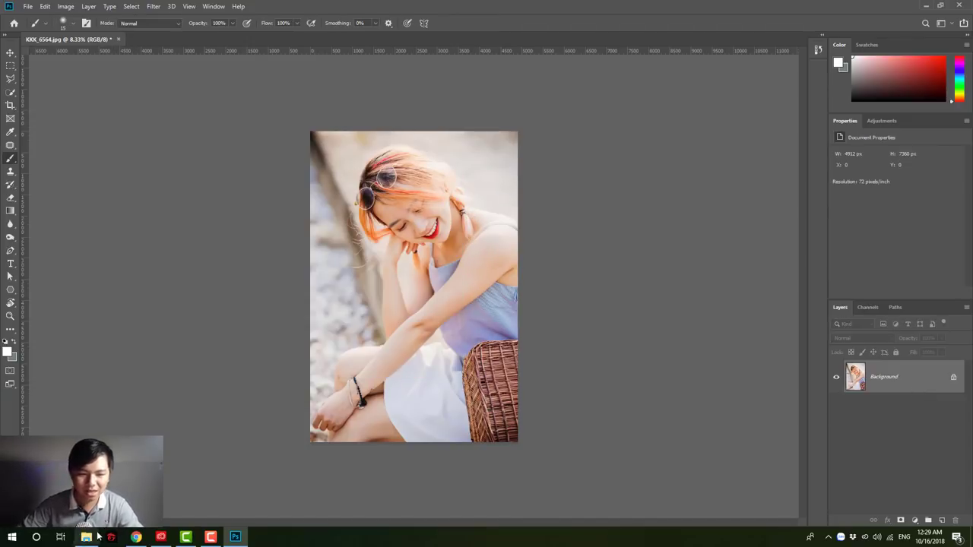
click(93, 537)
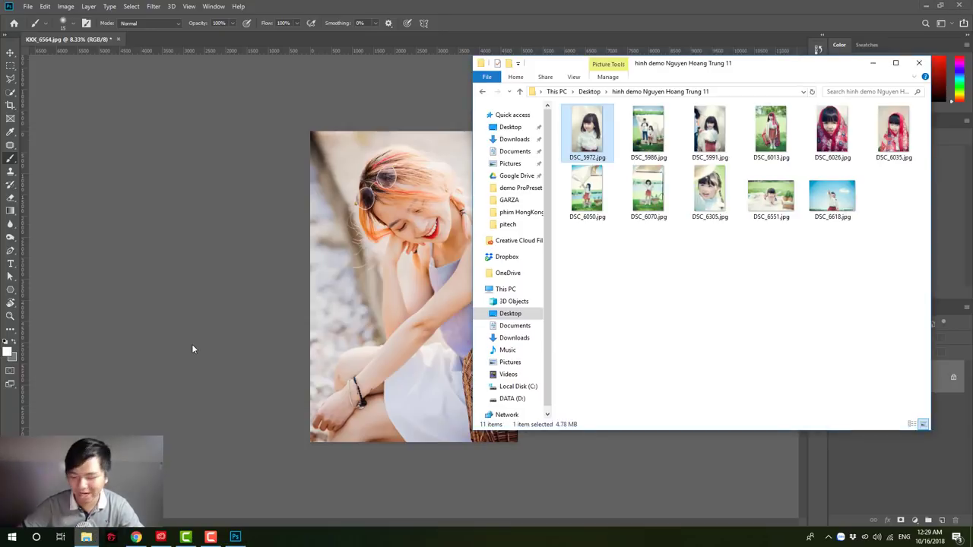
click(715, 295)
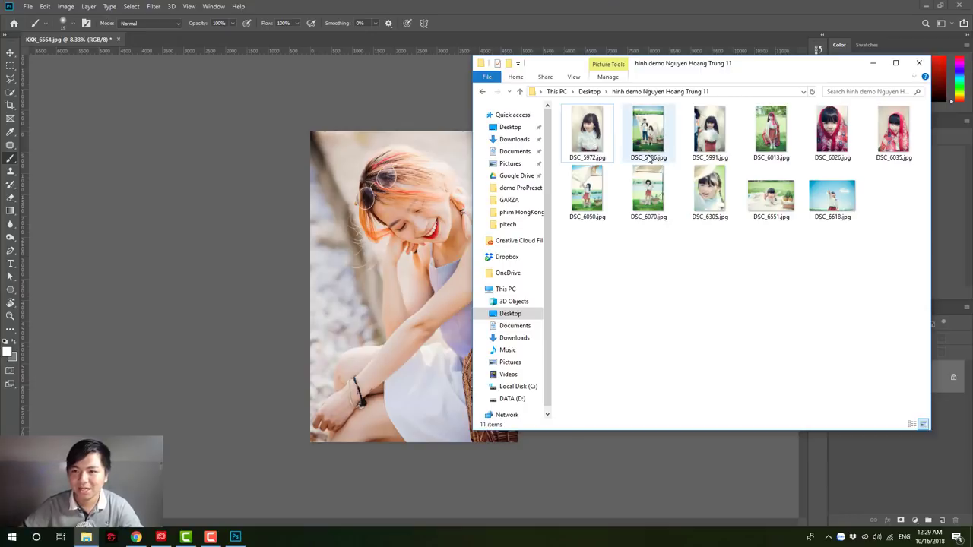
click(703, 152)
Step: Scroll the Adobe Blog article in Chrome through the Transform Proportionally section
click(136, 537)
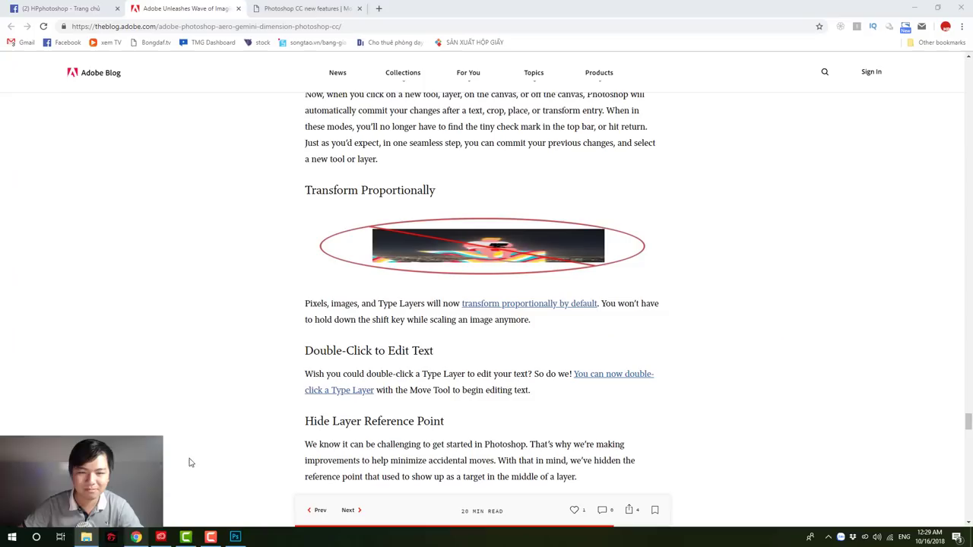
scroll(198, 340, down, 2)
scroll(198, 340, up, 2)
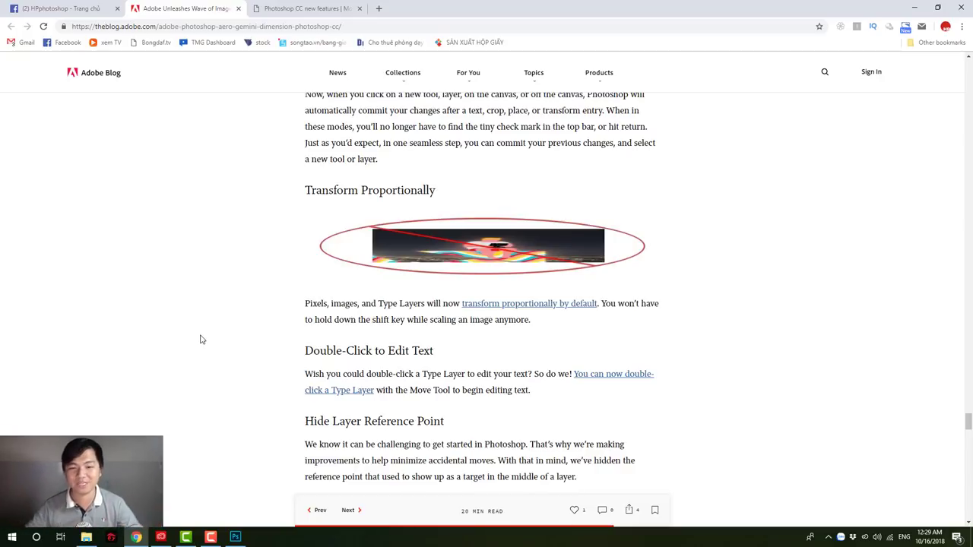
scroll(211, 337, down, 2)
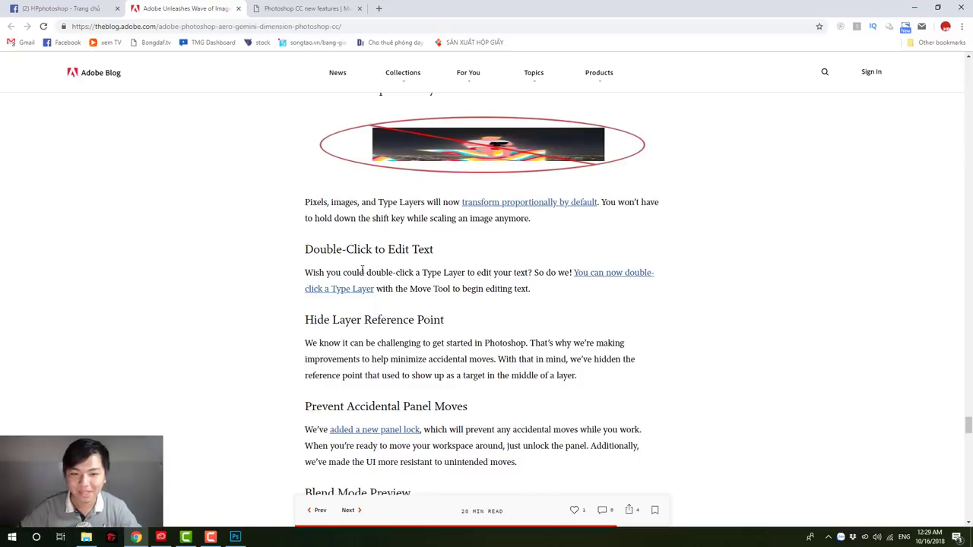
Step: Add a Lorem Ipsum placeholder text box on the portrait and commit it as a type layer
click(235, 537)
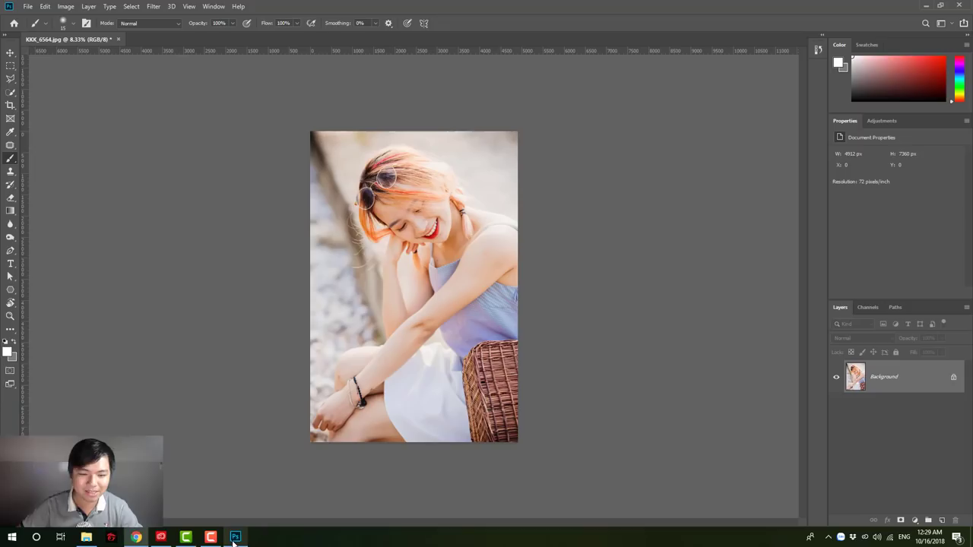
click(10, 264)
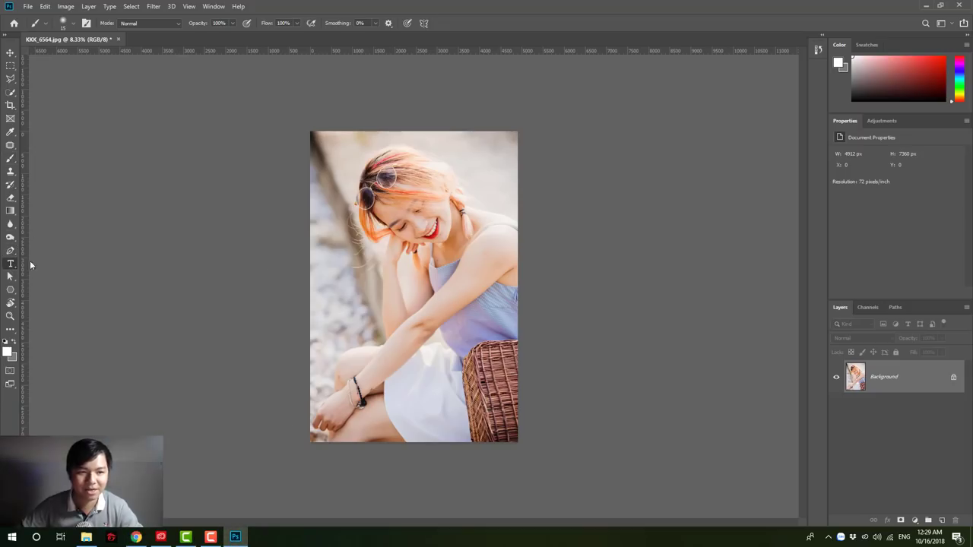
click(340, 262)
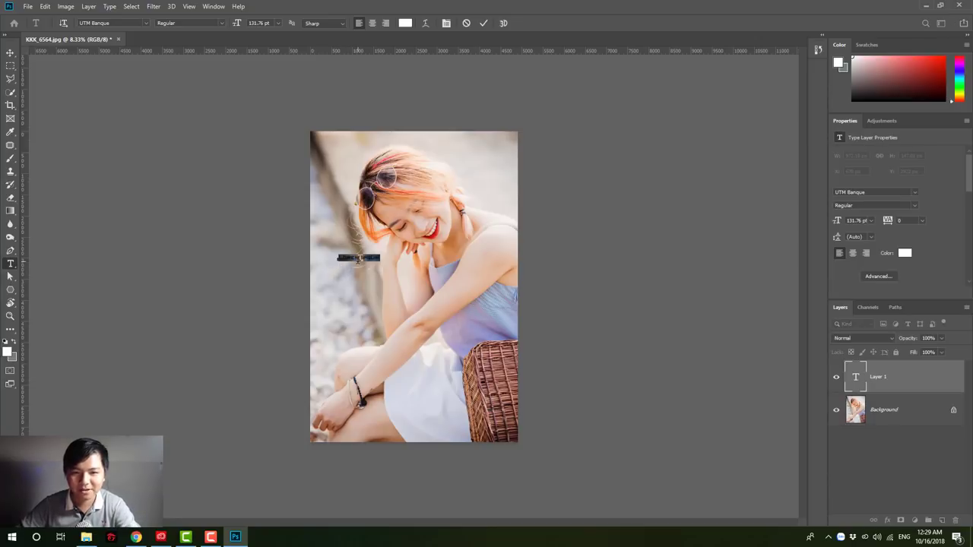
drag(361, 260, 374, 274)
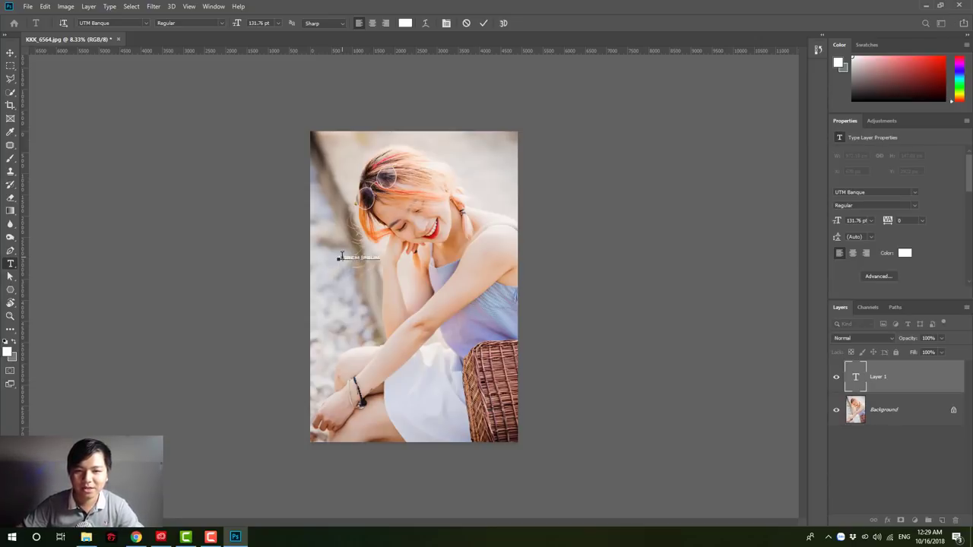
click(388, 327)
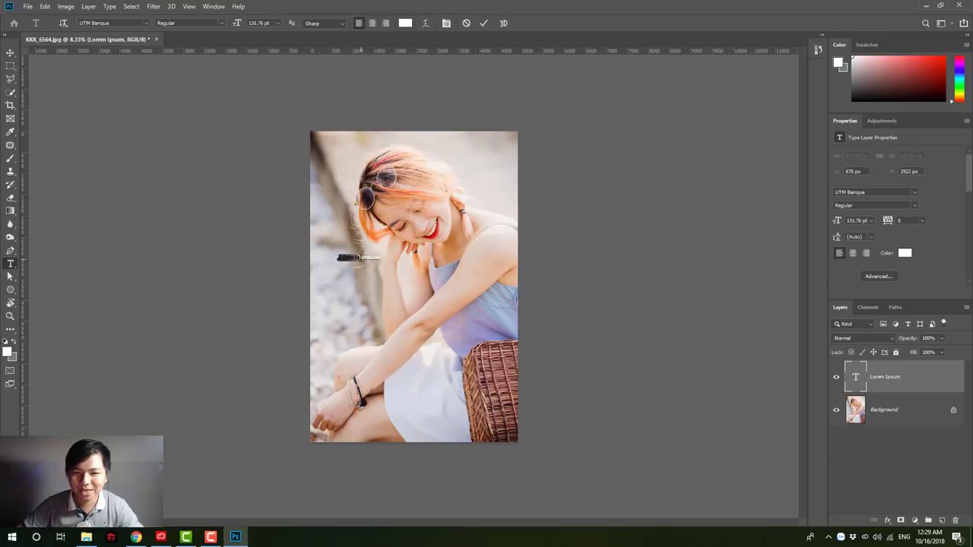
drag(339, 258, 380, 258)
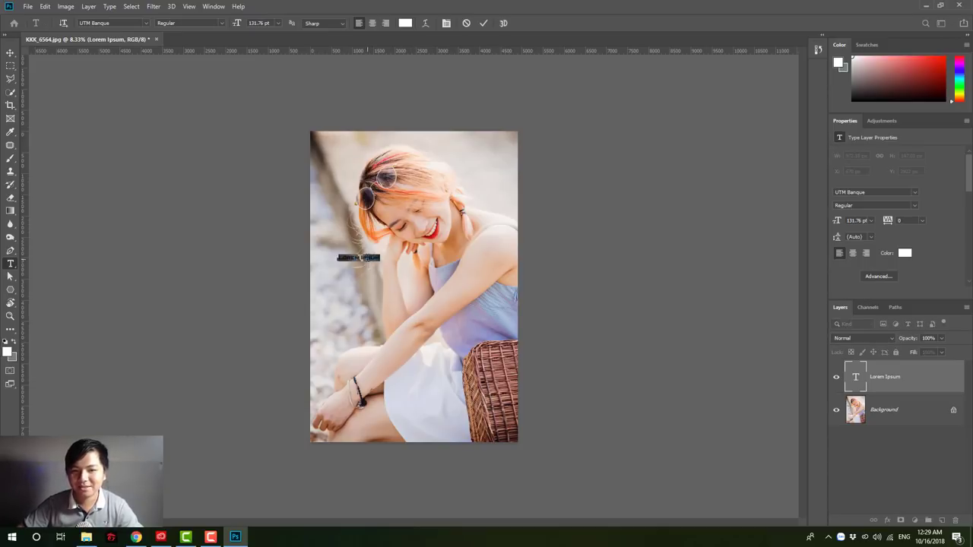
key(ctrl+Return)
click(10, 52)
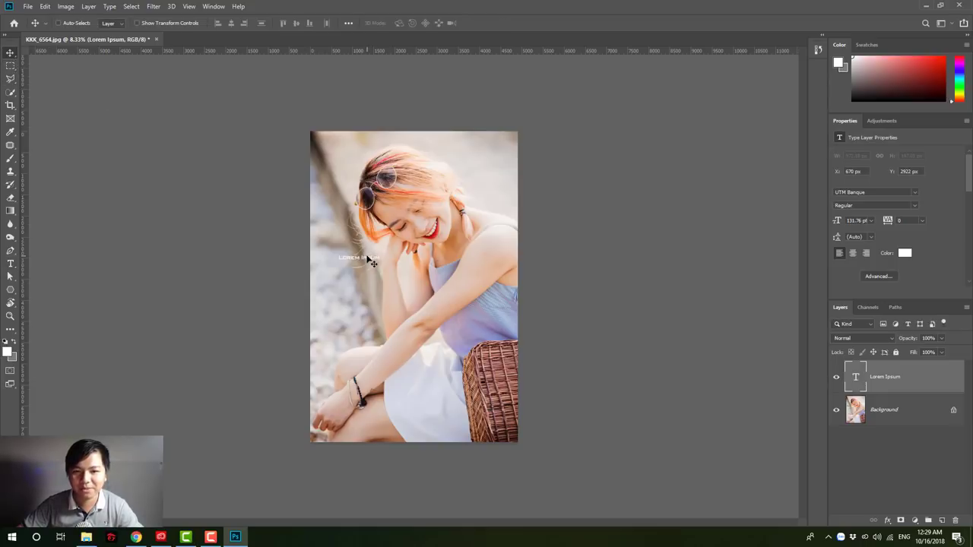
Step: Move the Lorem Ipsum text down and right and commit the edit
double_click(370, 258)
click(361, 257)
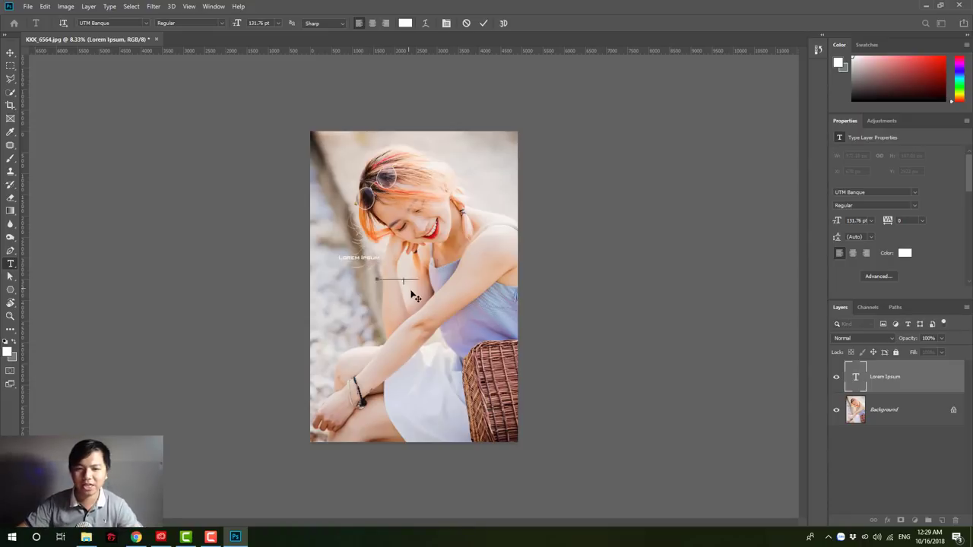
drag(373, 271, 417, 300)
key(ctrl+a)
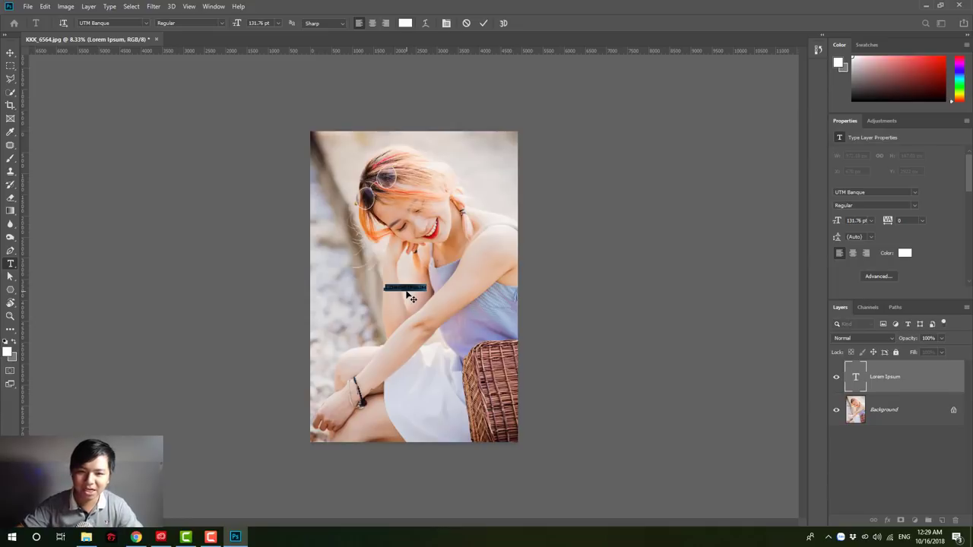
key(ctrl+Return)
key(v)
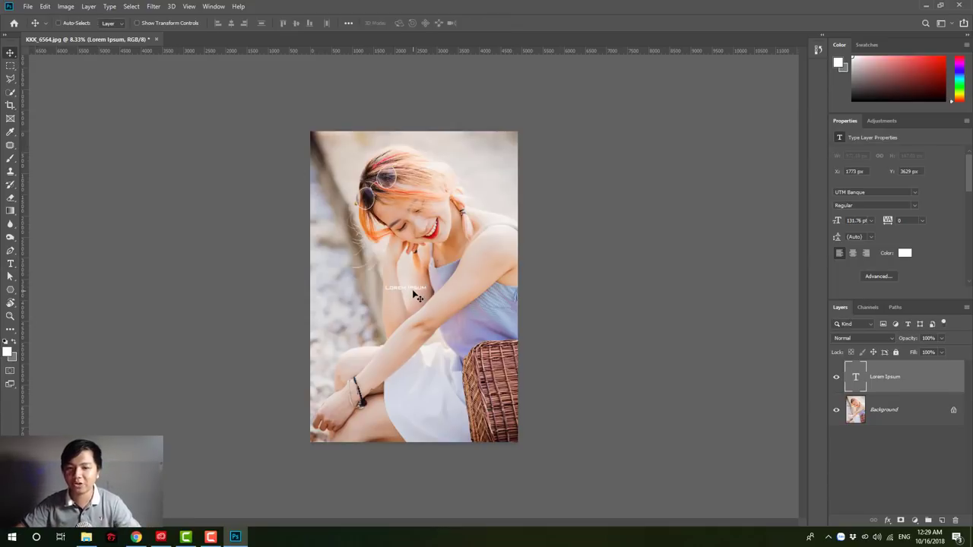
Step: Scale the Lorem Ipsum text up to 1077.2 pt across the portrait
key(ctrl+t)
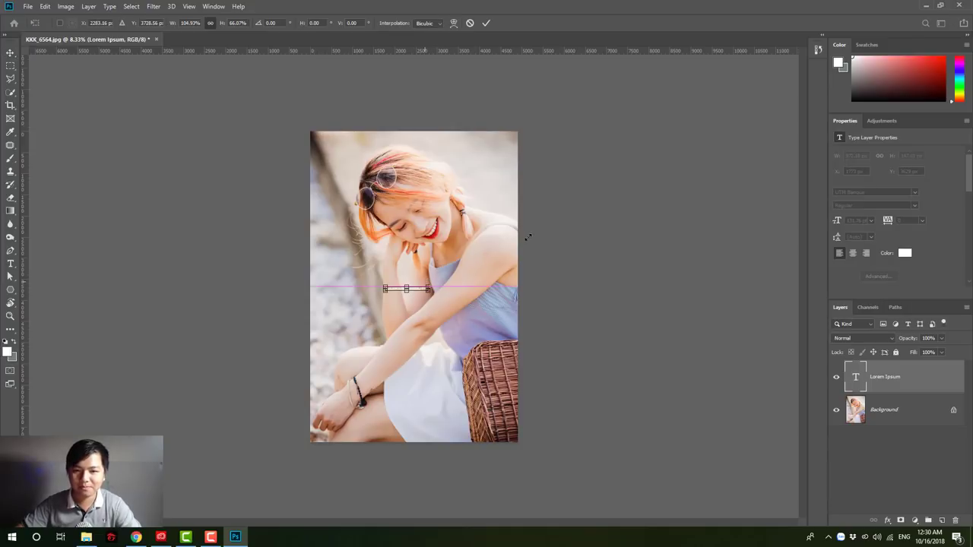
mouse_move(426, 284)
mouse_down()
mouse_move(529, 238)
mouse_move(453, 270)
mouse_up()
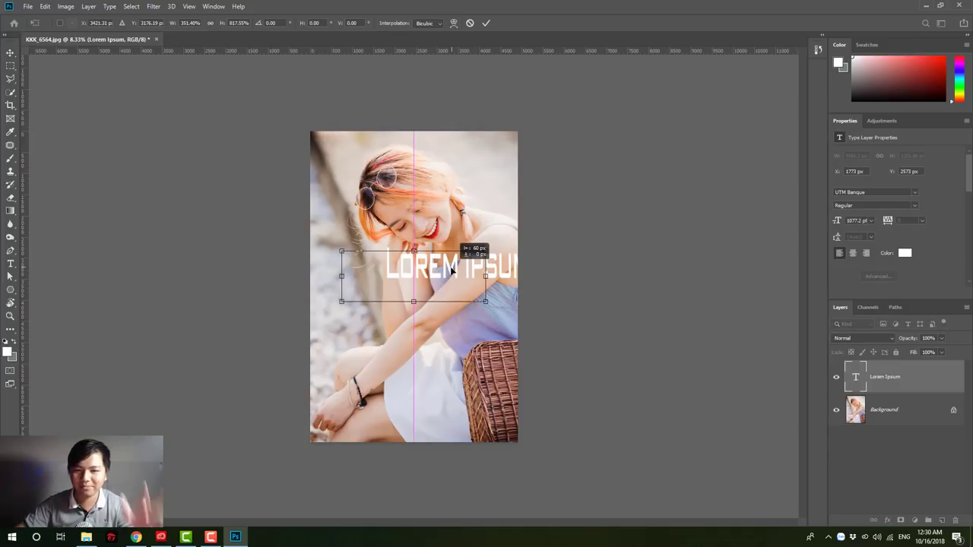
key(Return)
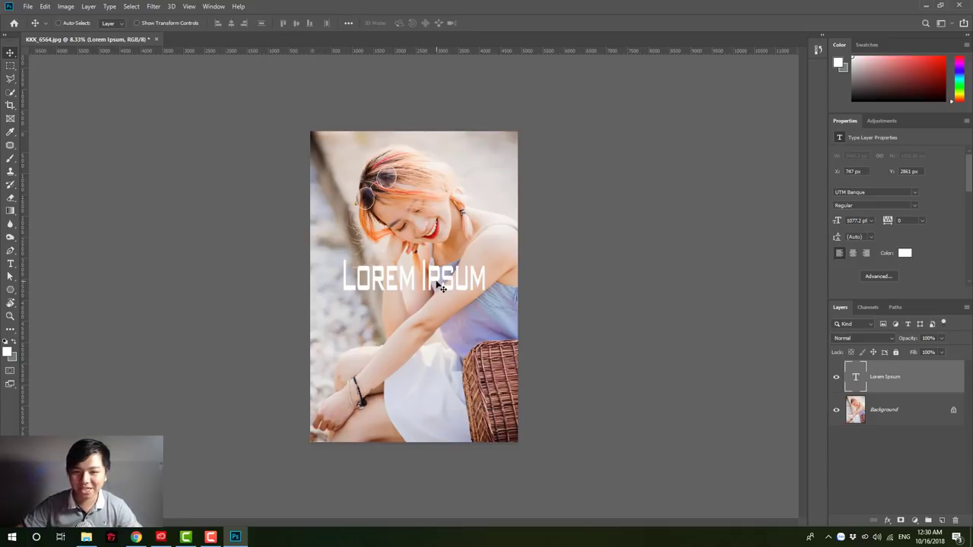
Step: Enter the Lorem Ipsum text, browse the Type tool variants, and commit it unchanged
double_click(432, 275)
click(432, 276)
drag(431, 276, 342, 275)
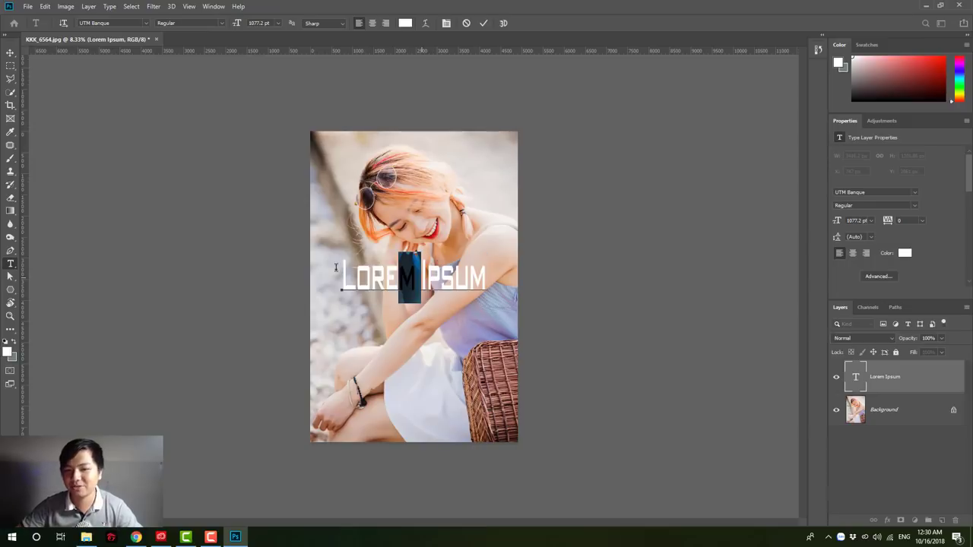
click(396, 276)
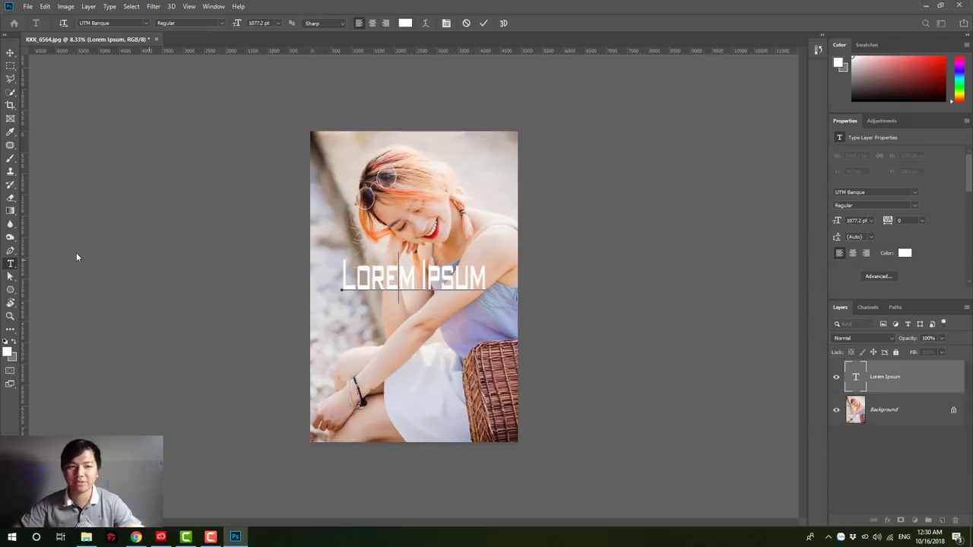
right_click(10, 265)
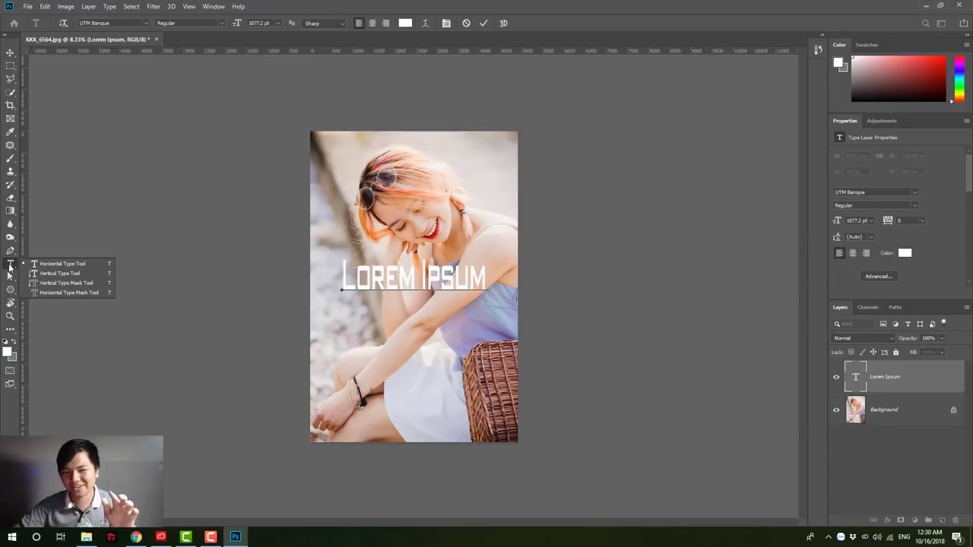
click(62, 264)
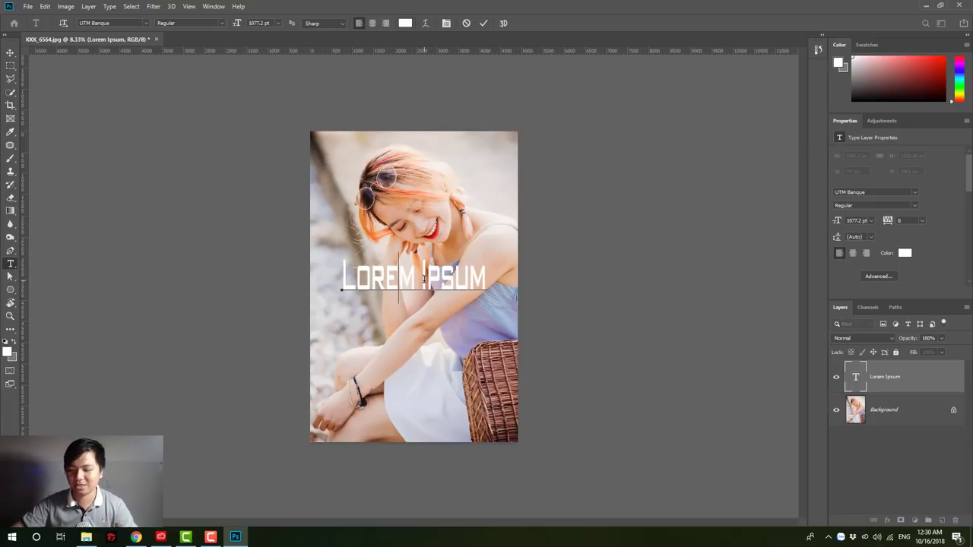
key(ctrl+Return)
Step: Read the blog's Double-Click to Edit Text and Hide Layer Reference Point notes, then return to Photoshop
key(v)
click(135, 538)
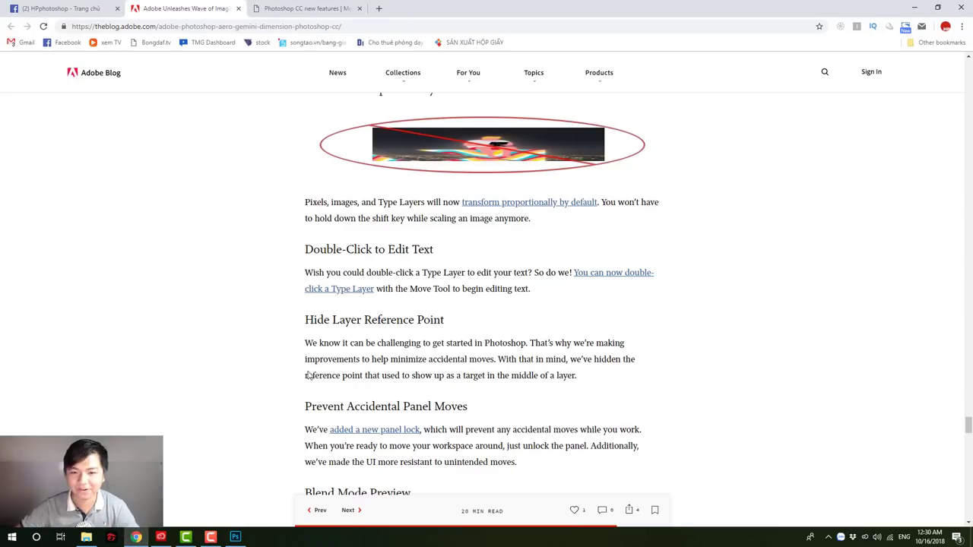
scroll(273, 350, down, 2)
scroll(274, 348, down, 2)
scroll(274, 343, up, 2)
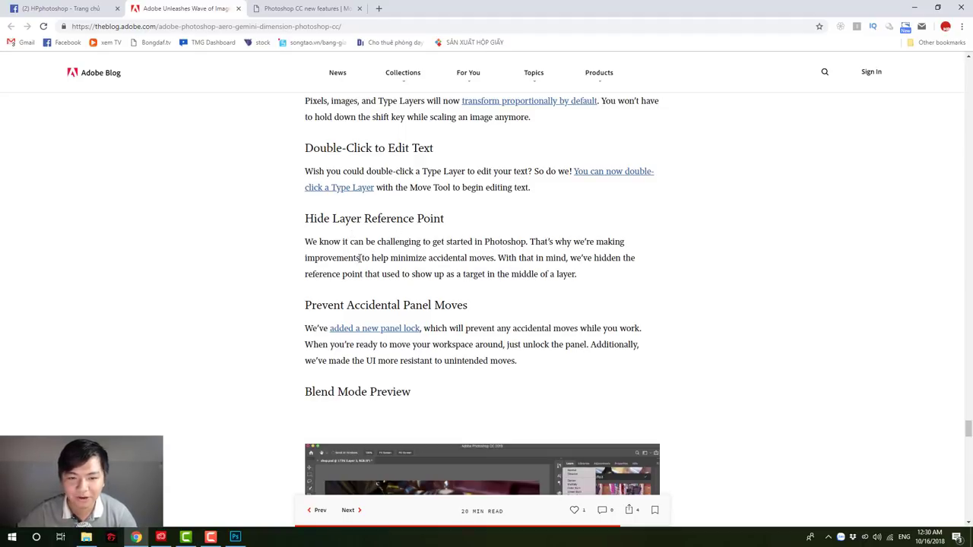
scroll(233, 294, down, 1)
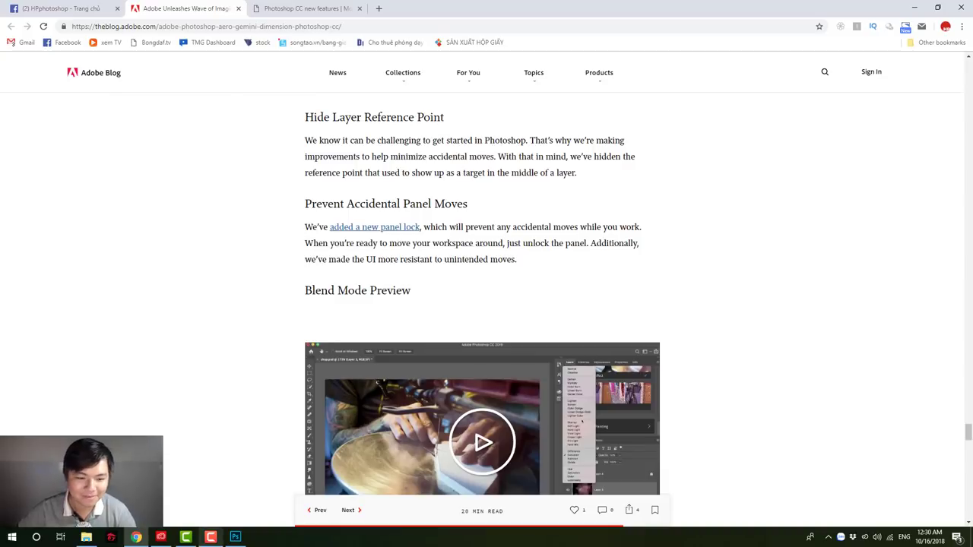
click(235, 536)
mouse_move(10, 43)
mouse_down()
mouse_move(83, 73)
mouse_move(7, 68)
mouse_up()
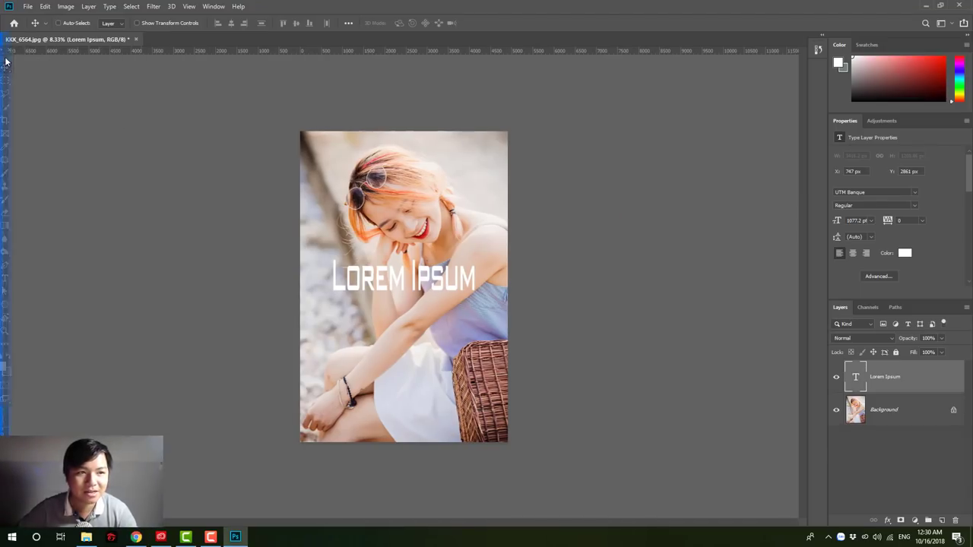
Step: Delete the Lorem Ipsum type layer so only the Background photo layer remains
click(88, 6)
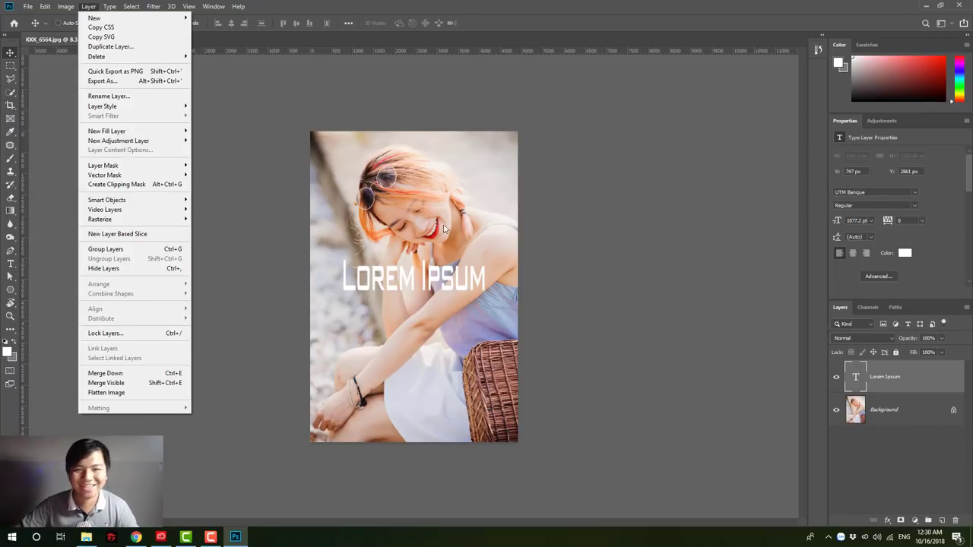
click(912, 382)
key(Delete)
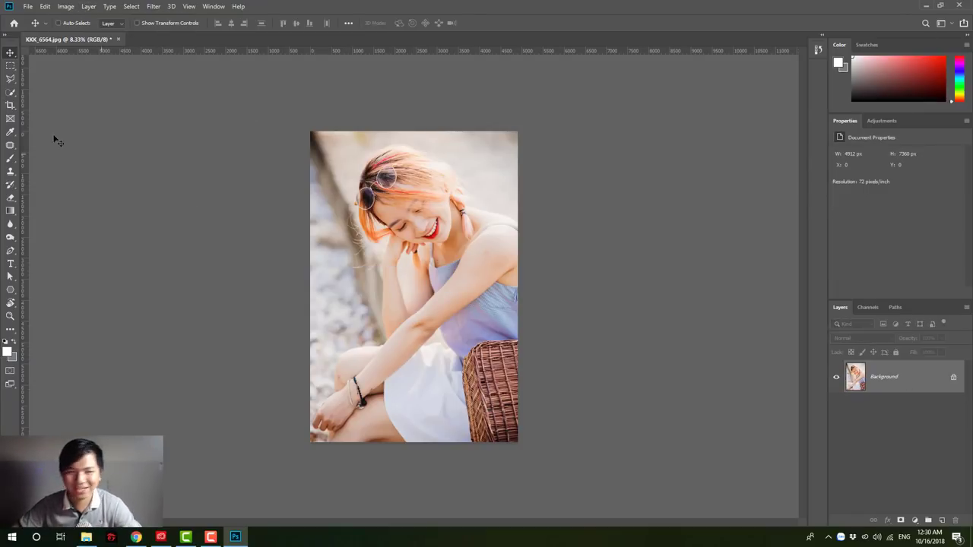
click(11, 78)
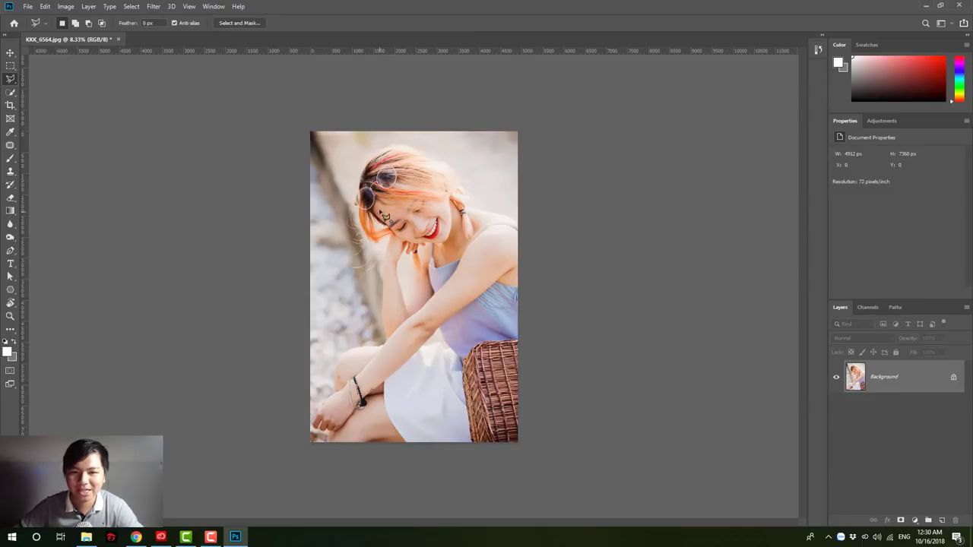
Step: Lasso the sunglasses on her head and run Edit > Content-Aware Fill on them
drag(384, 217, 400, 163)
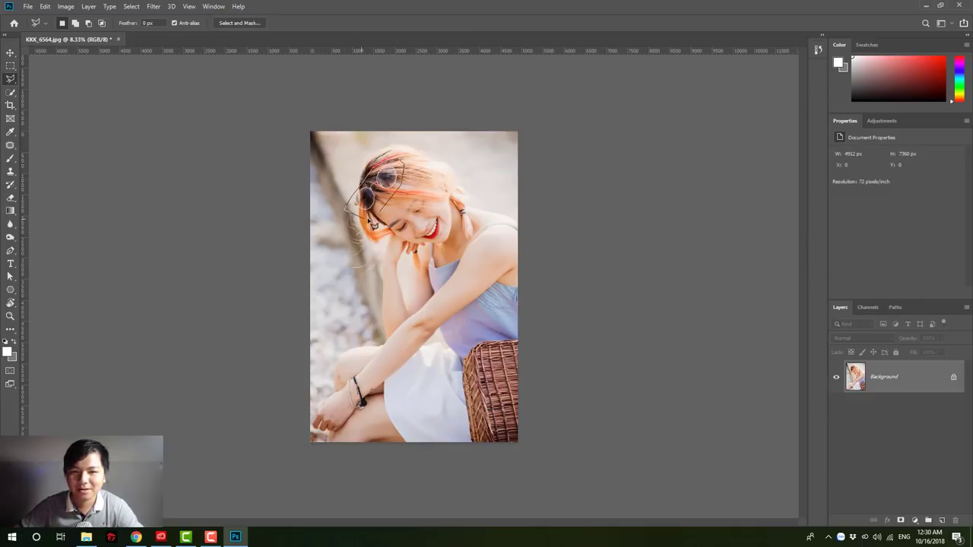
drag(346, 207, 380, 225)
click(72, 8)
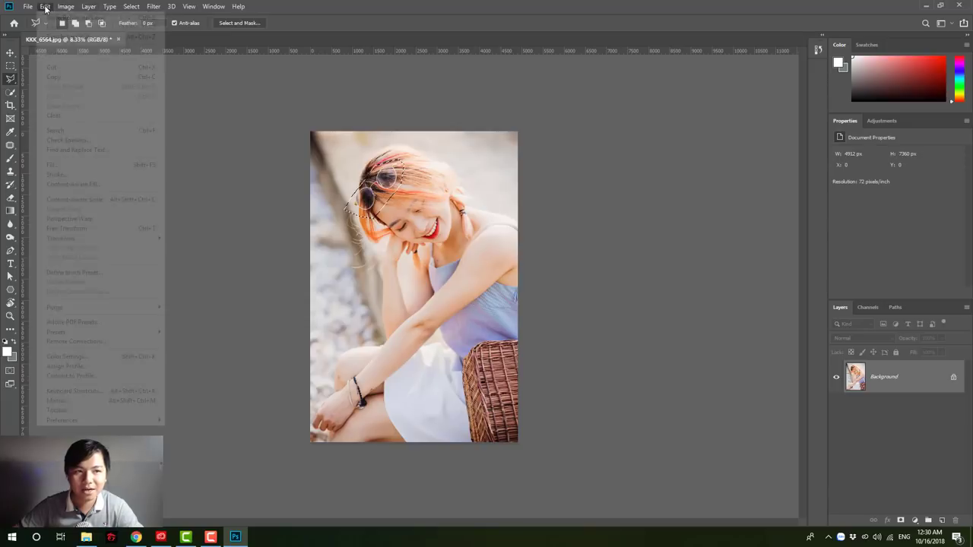
click(105, 186)
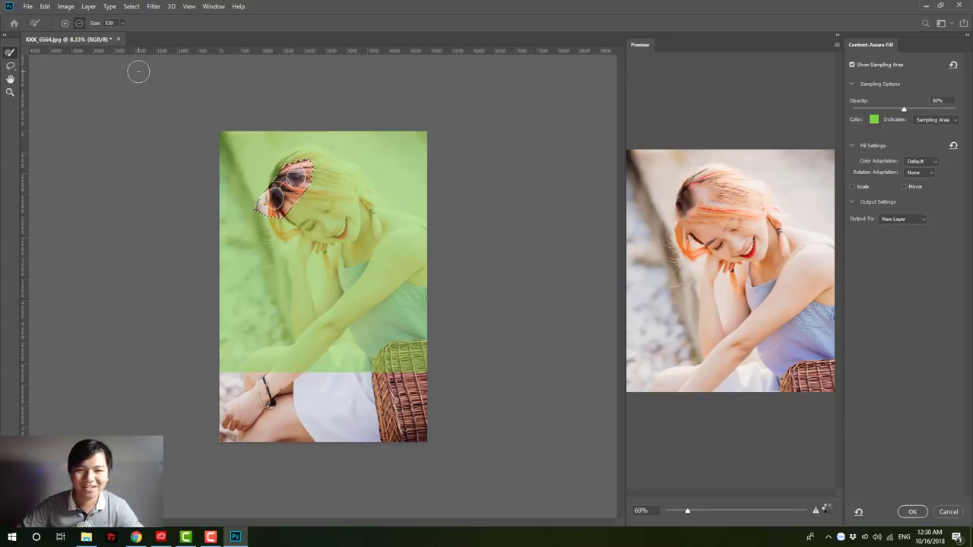
Step: Add and remove hair from the fill's sampling area, then cancel the fill and deselect
click(65, 22)
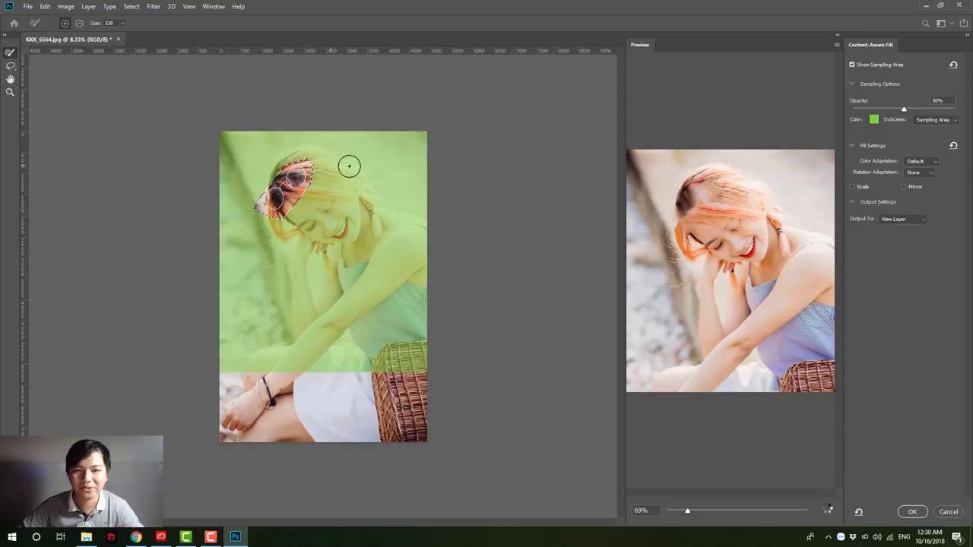
drag(332, 170, 328, 172)
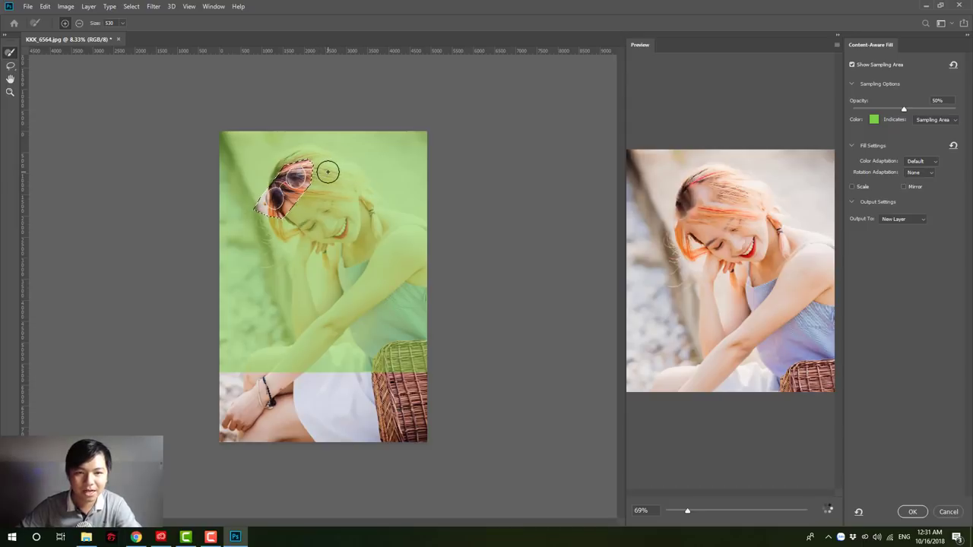
click(79, 22)
mouse_move(330, 171)
mouse_down()
mouse_move(312, 156)
mouse_move(319, 176)
mouse_up()
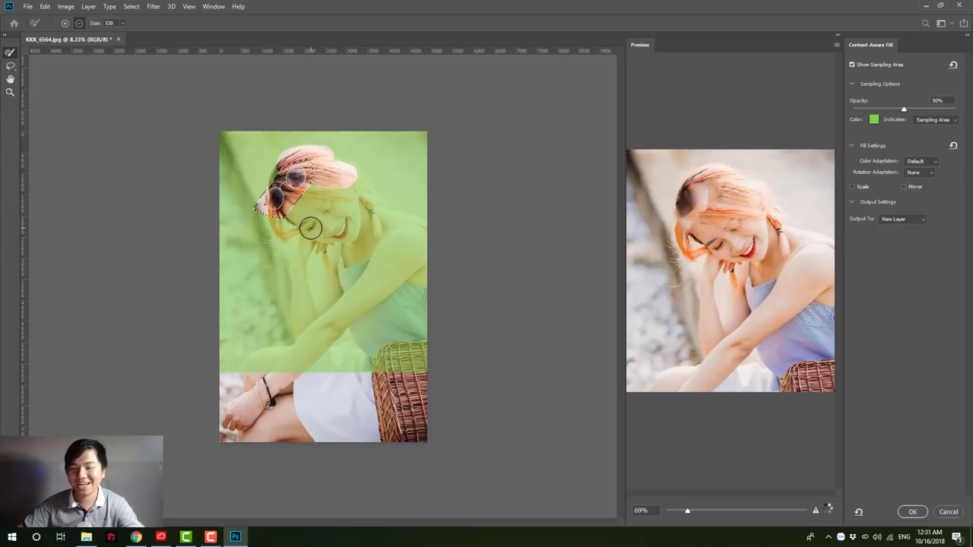
click(949, 512)
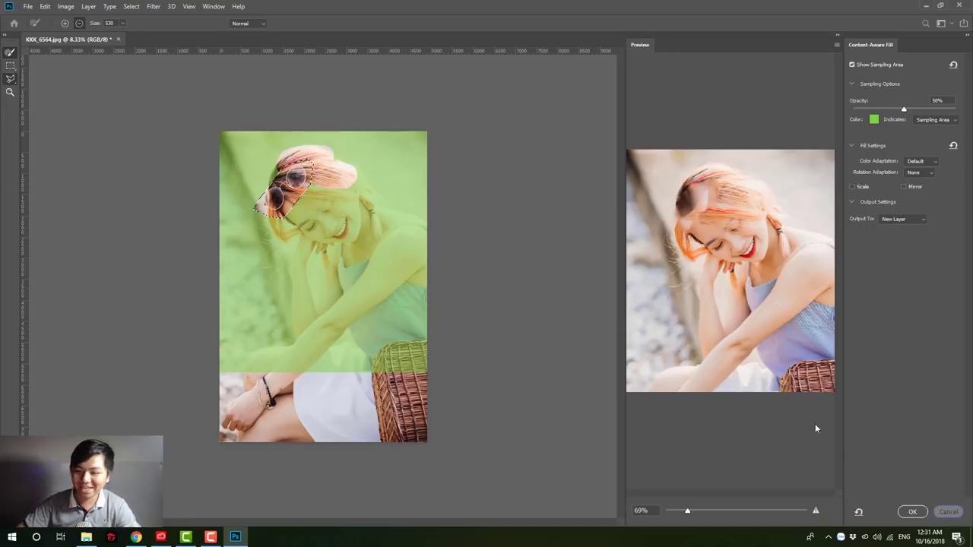
key(ctrl+d)
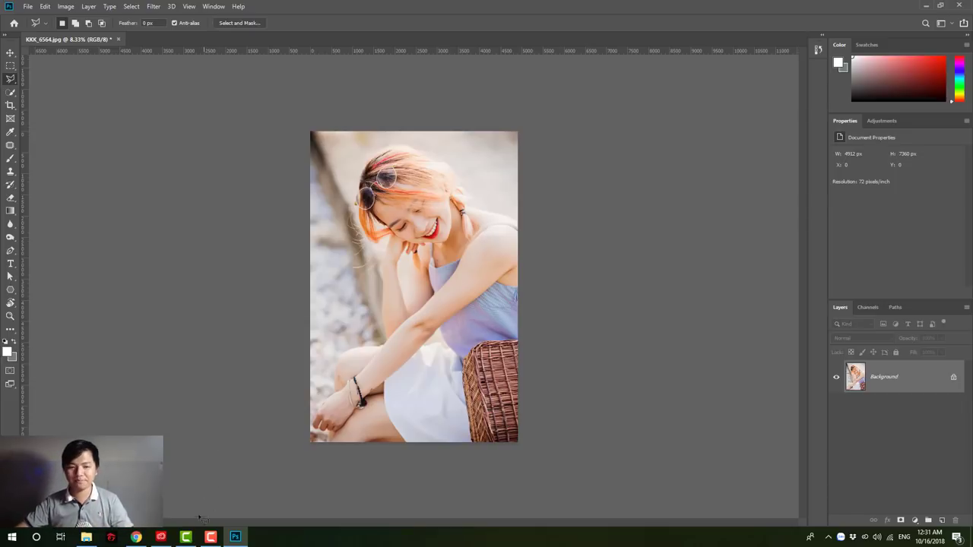
Step: Open the Creative Cloud app from the taskbar to view installed apps and pending updates
click(160, 537)
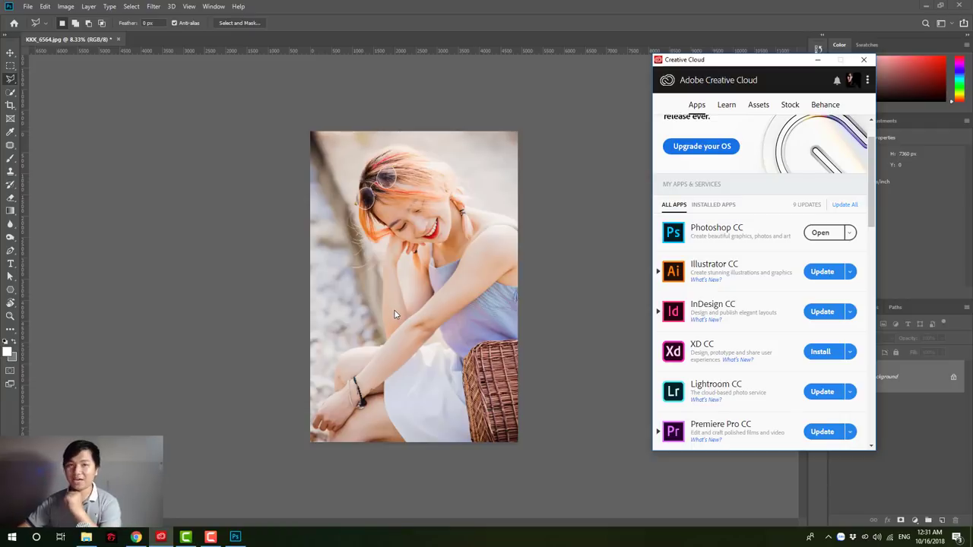